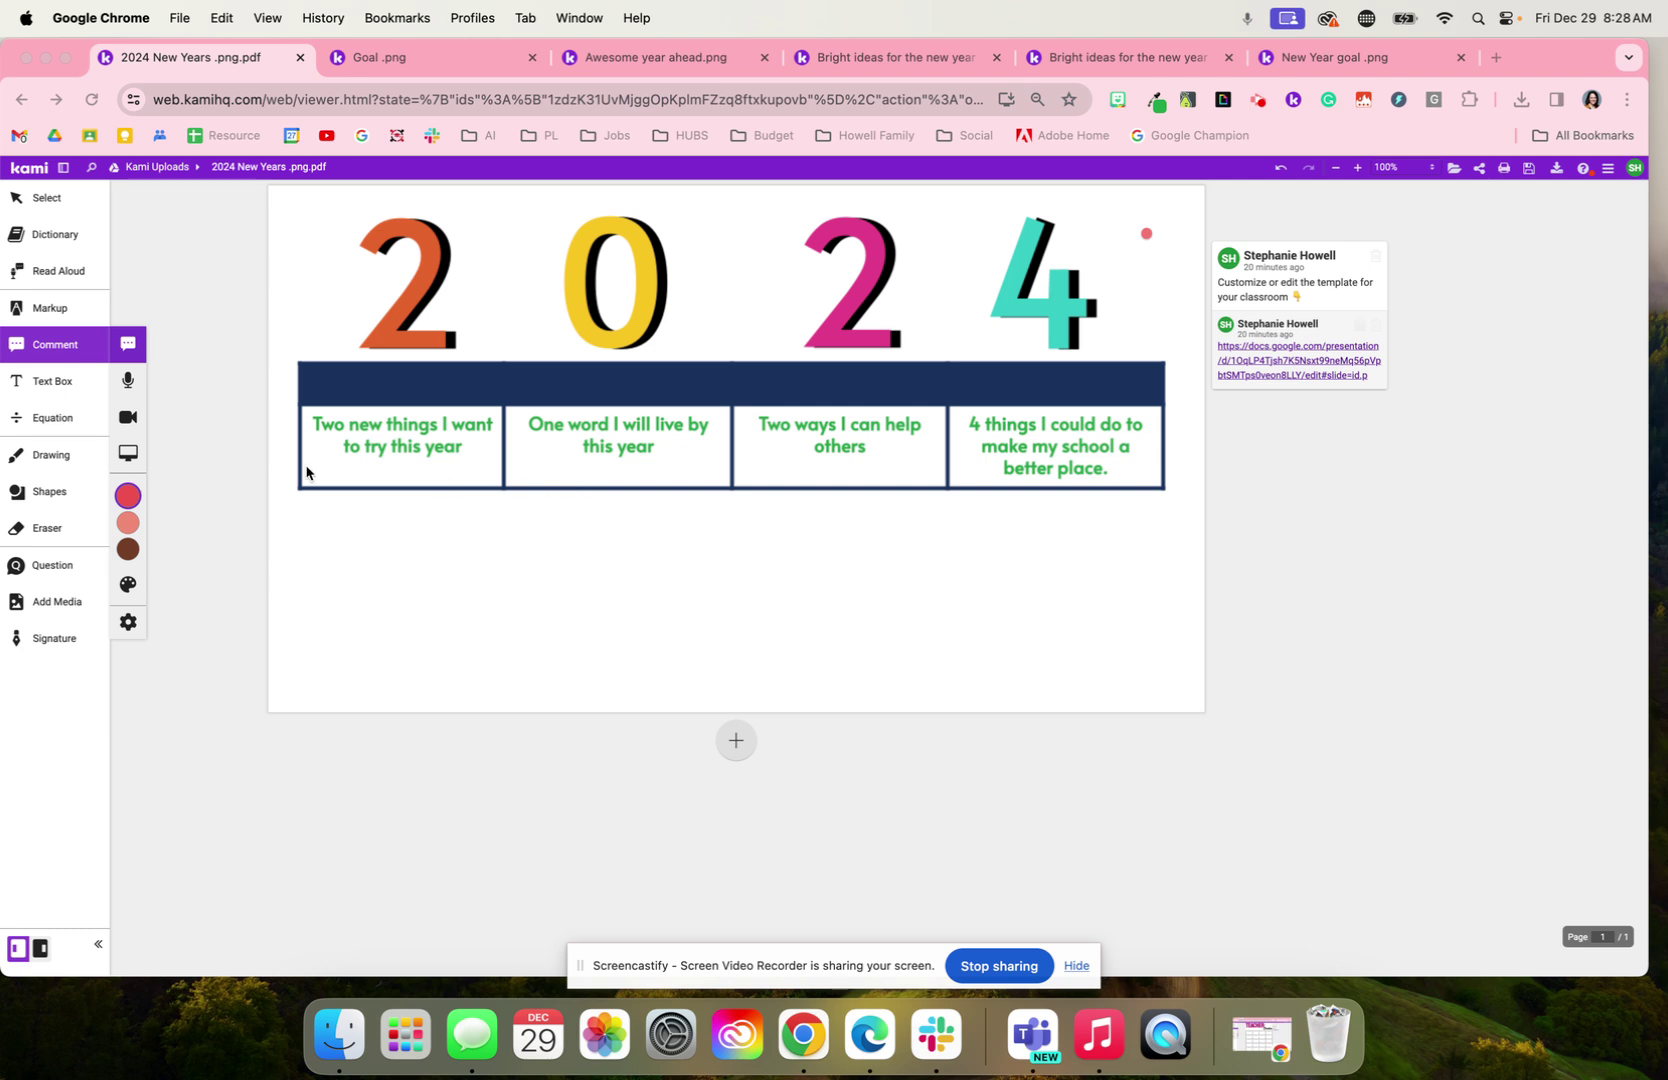
Step: Try the Text Box tool, go back to Comment, and switch to the 'Goal .png' template
left_click(77, 383)
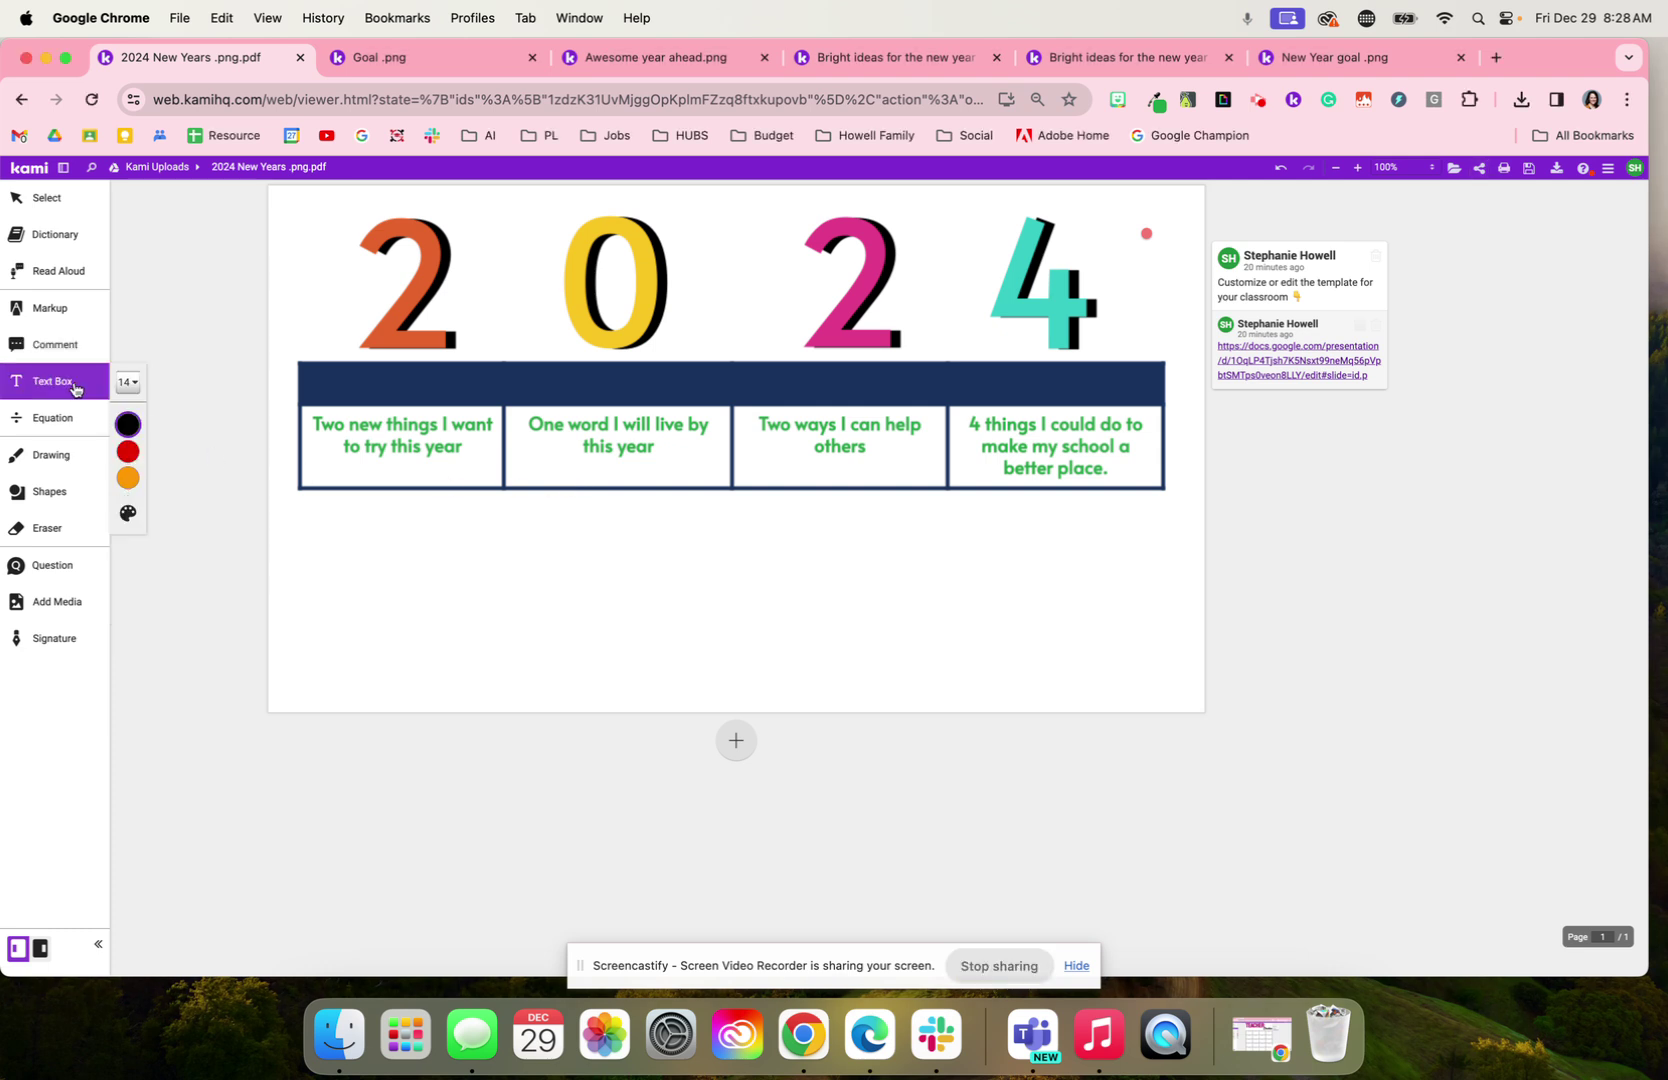
left_click(59, 346)
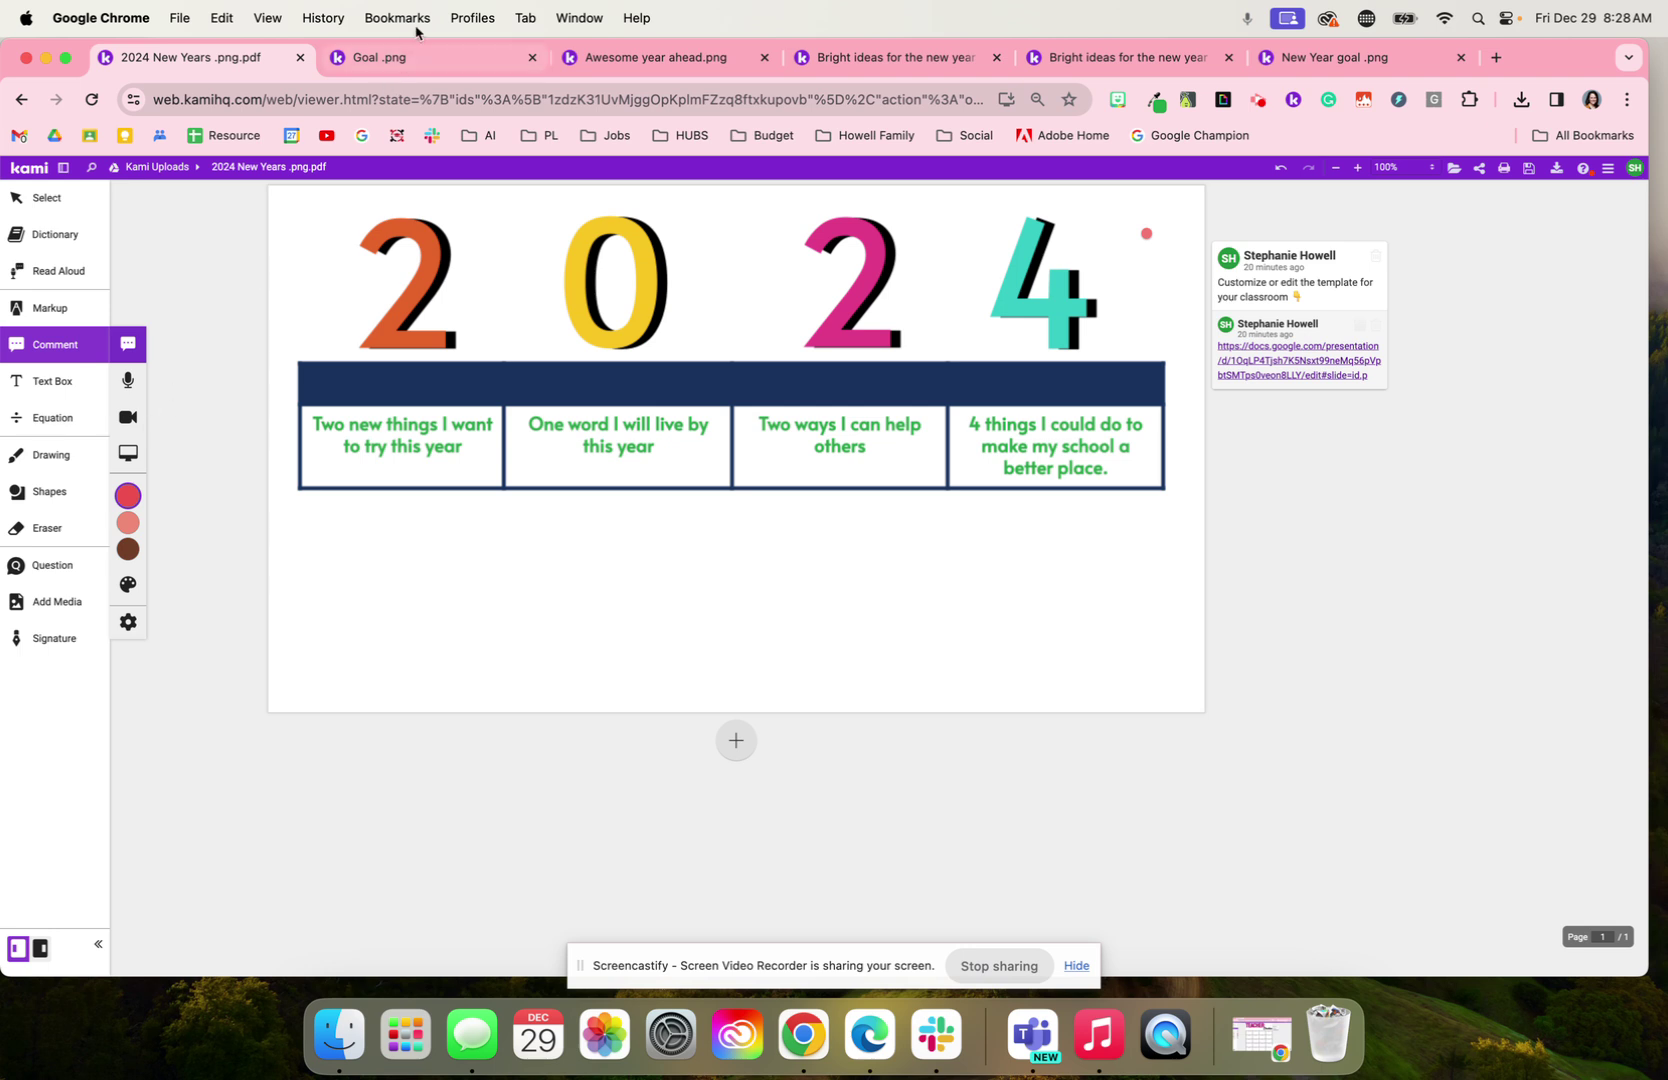
left_click(407, 63)
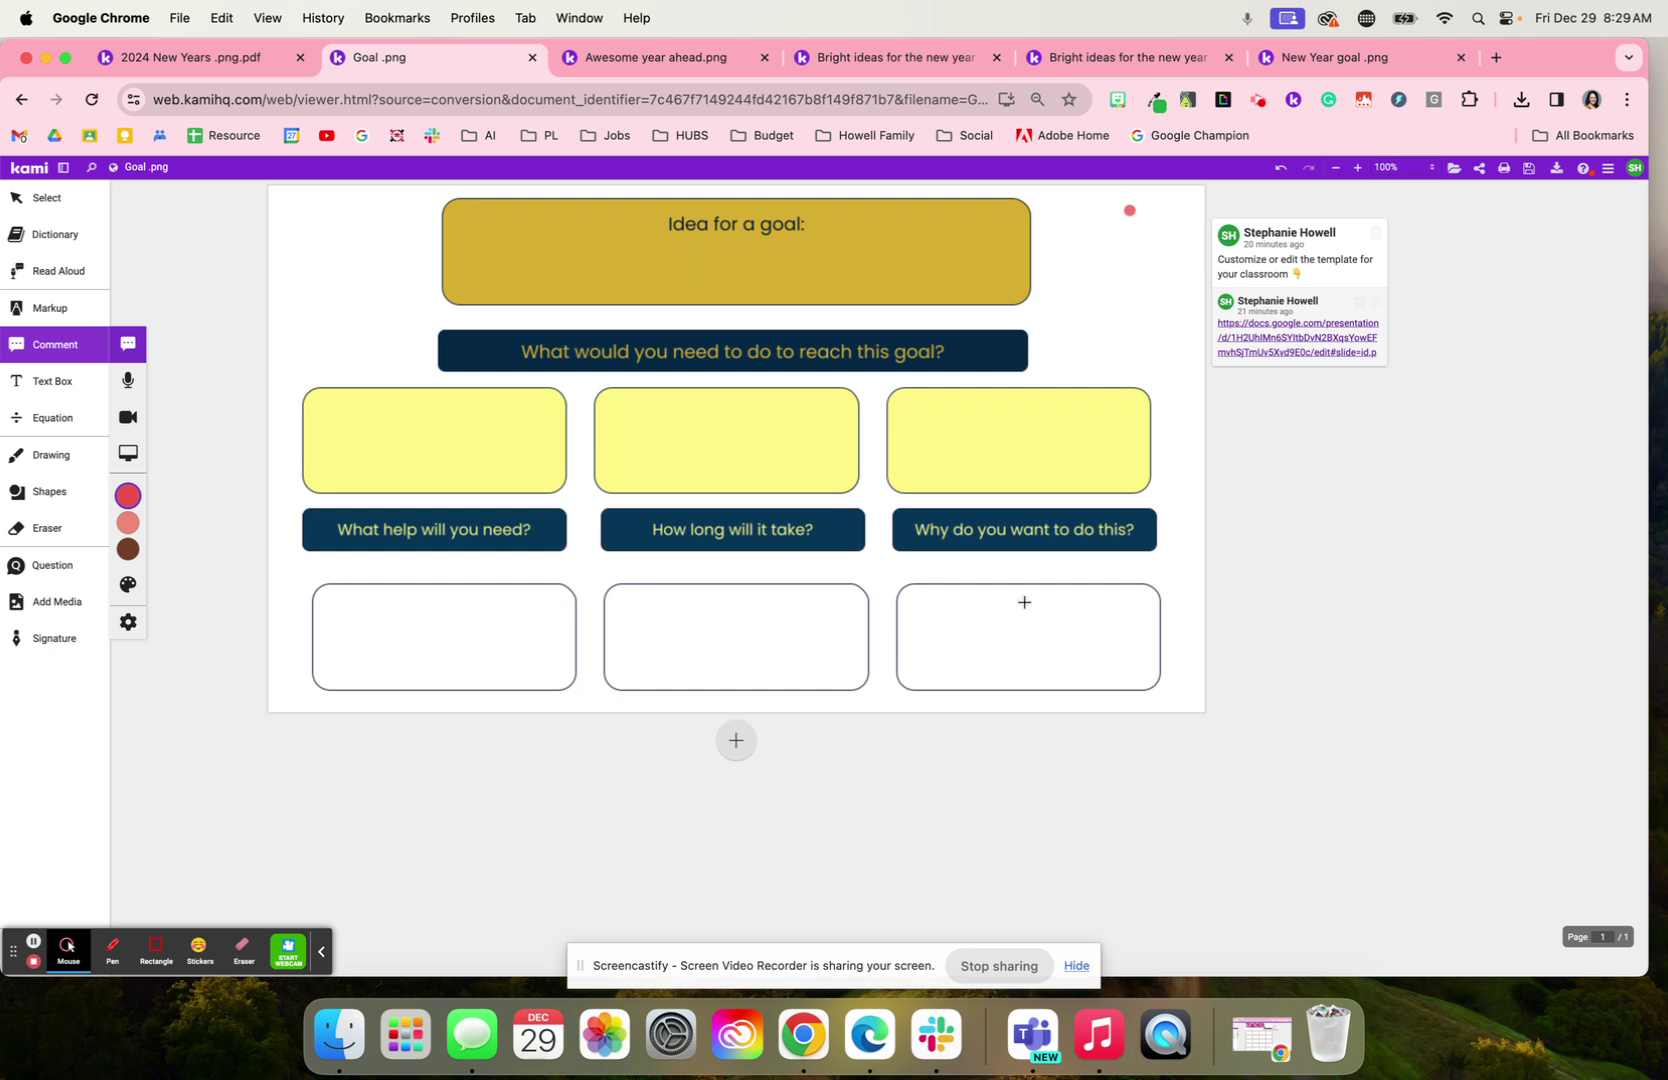
Step: Switch to the 'Awesome year ahead.png' caution-themed template
left_click(680, 57)
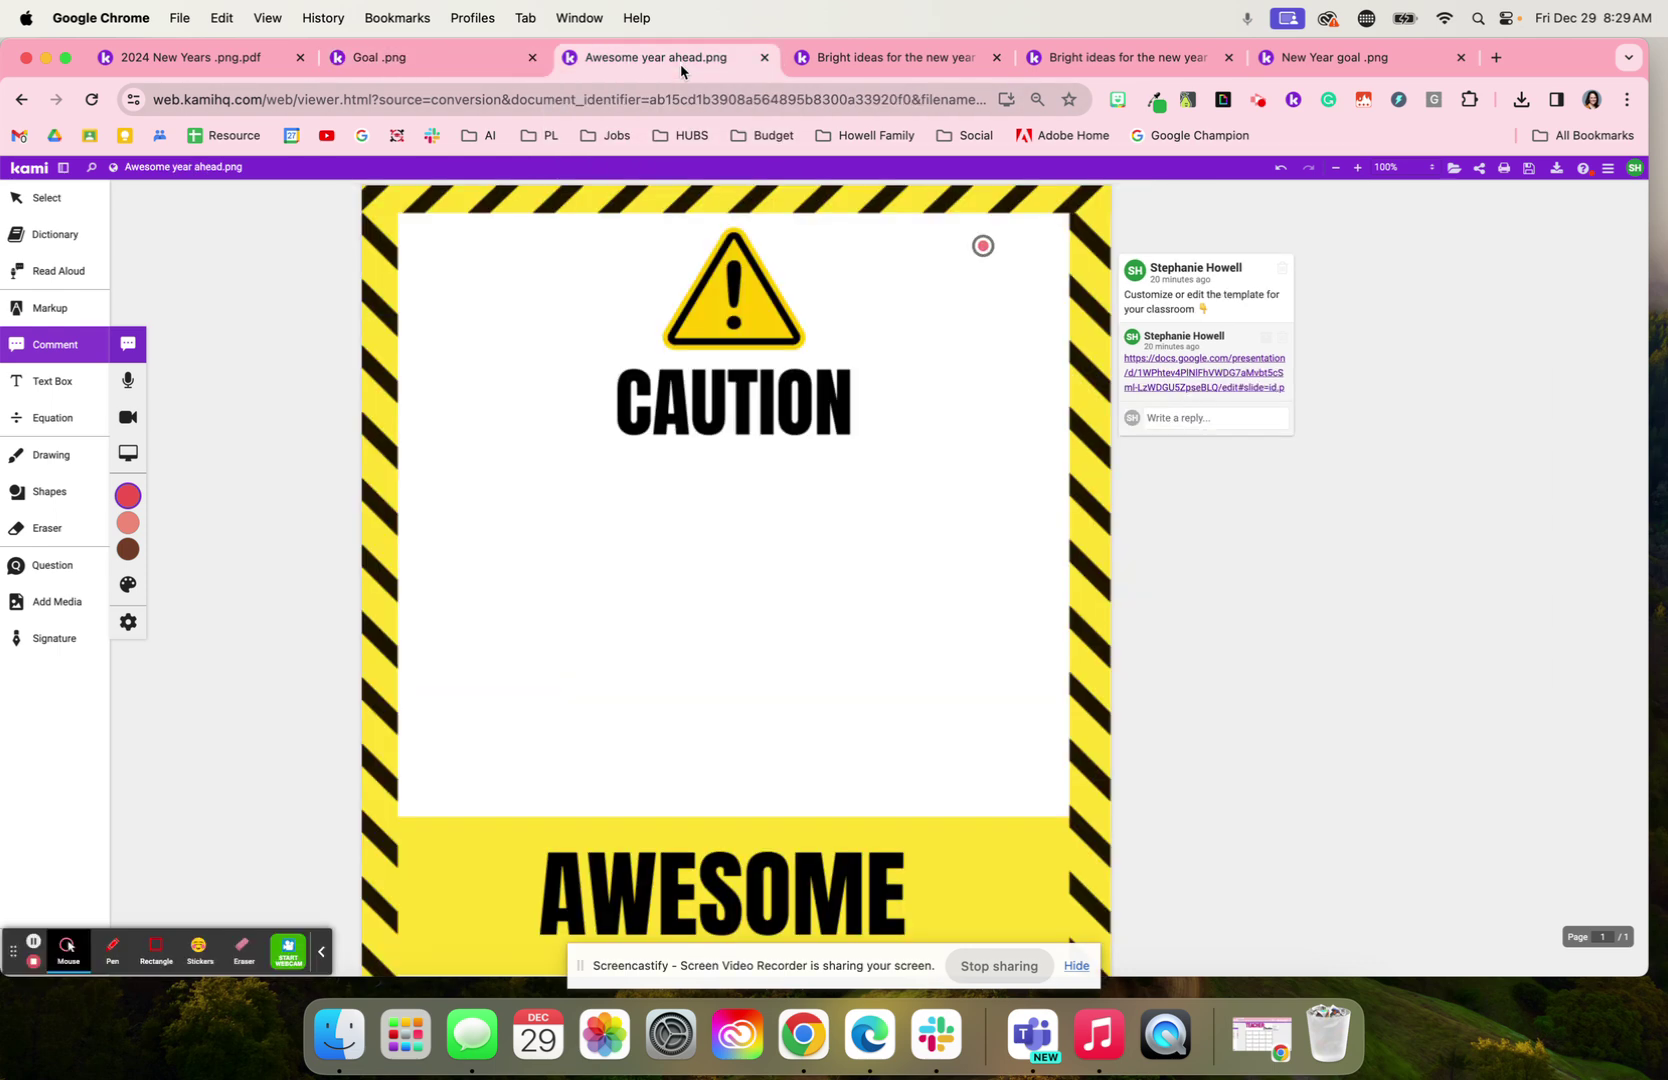
scroll(616, 535, "down", 4)
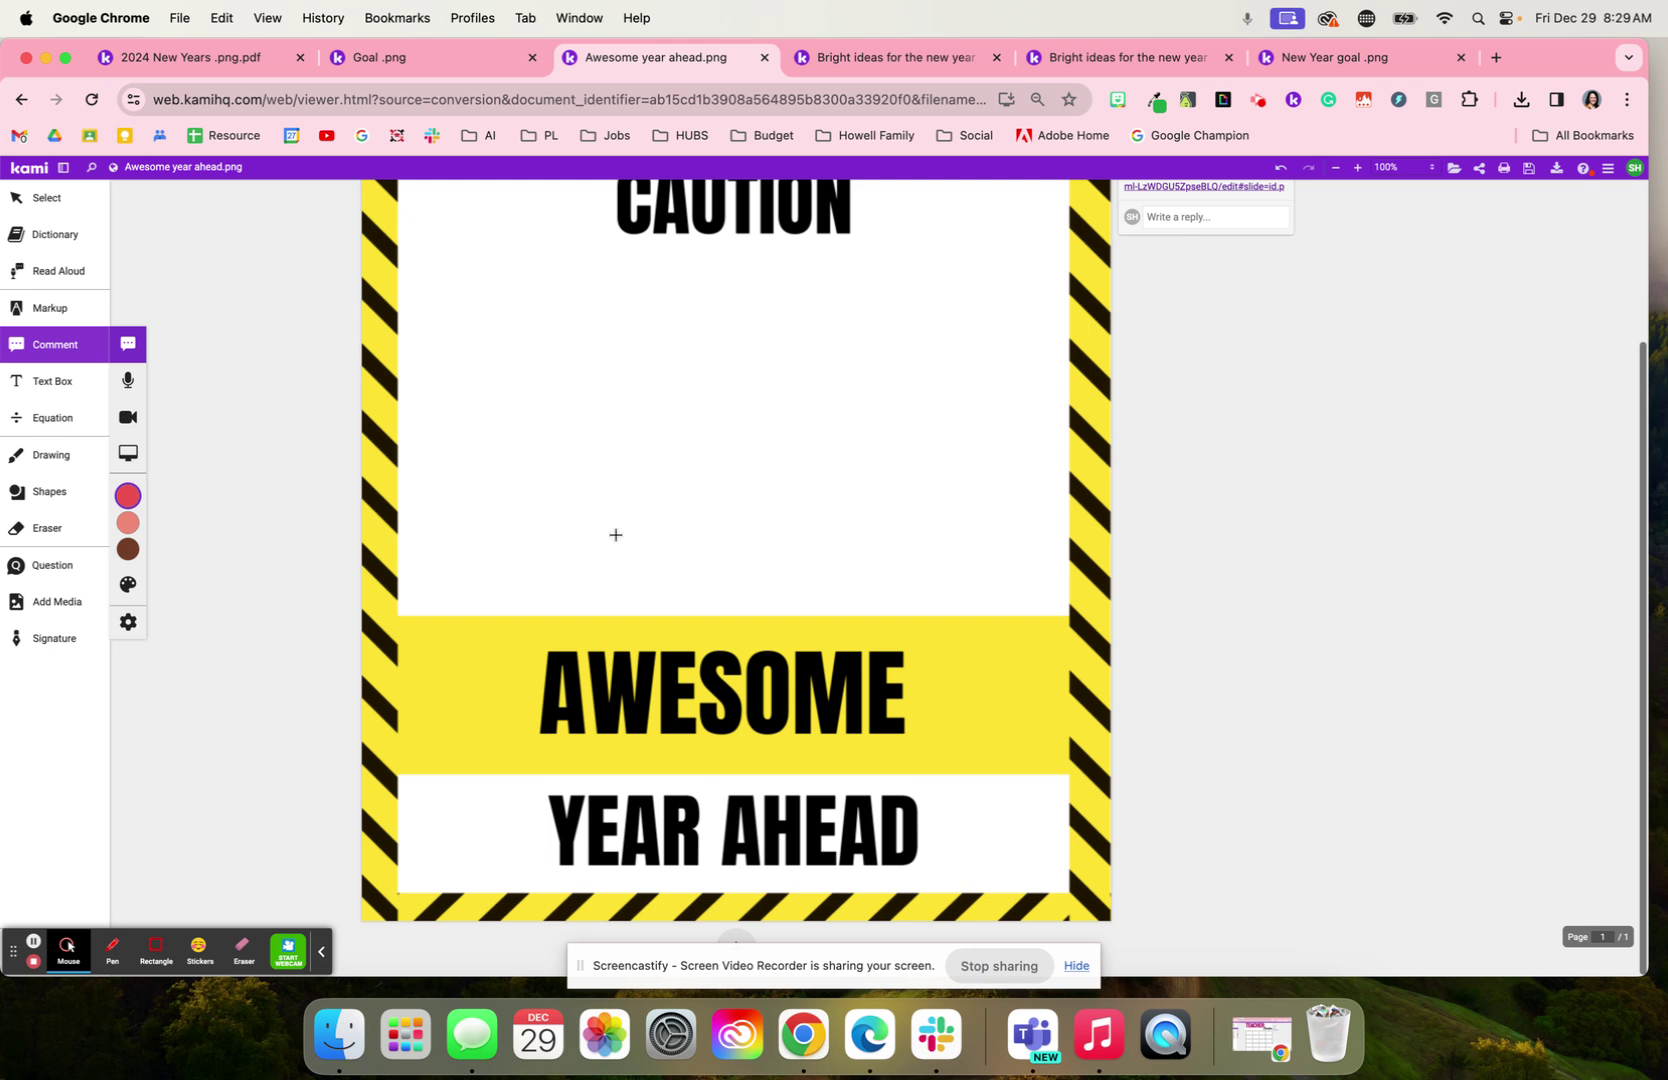
scroll(616, 535, "up", 2)
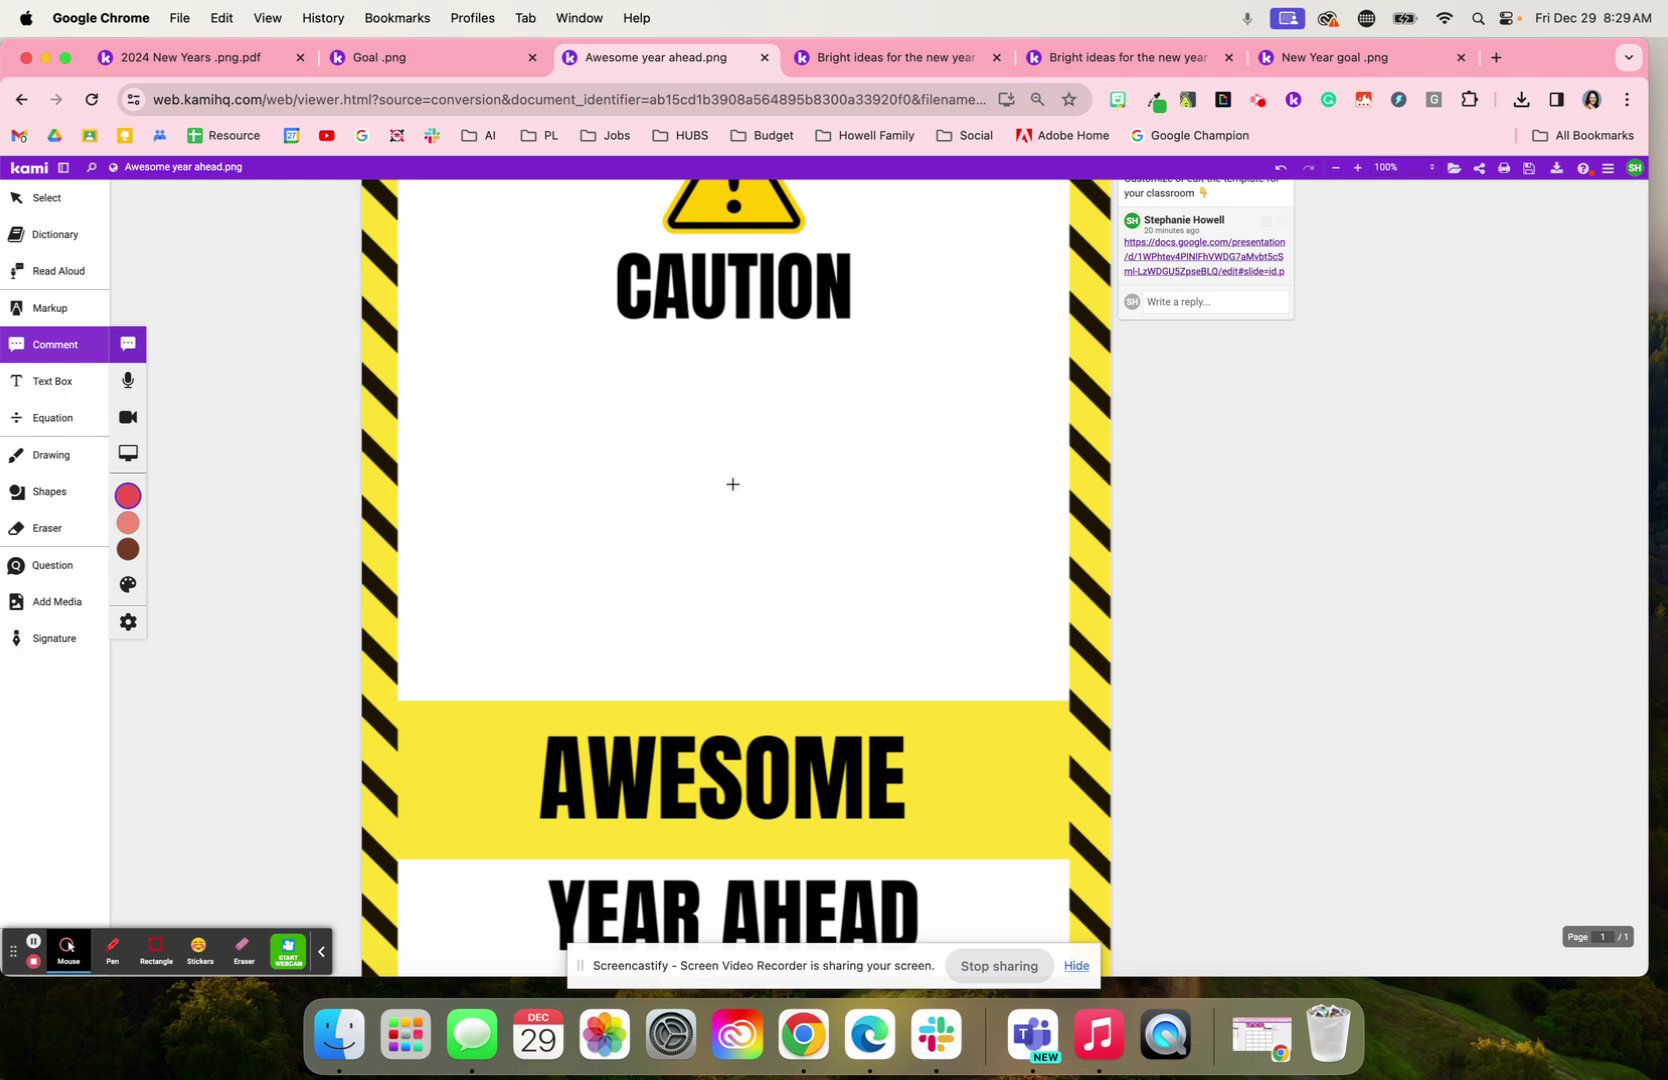
scroll(732, 484, "down", 2)
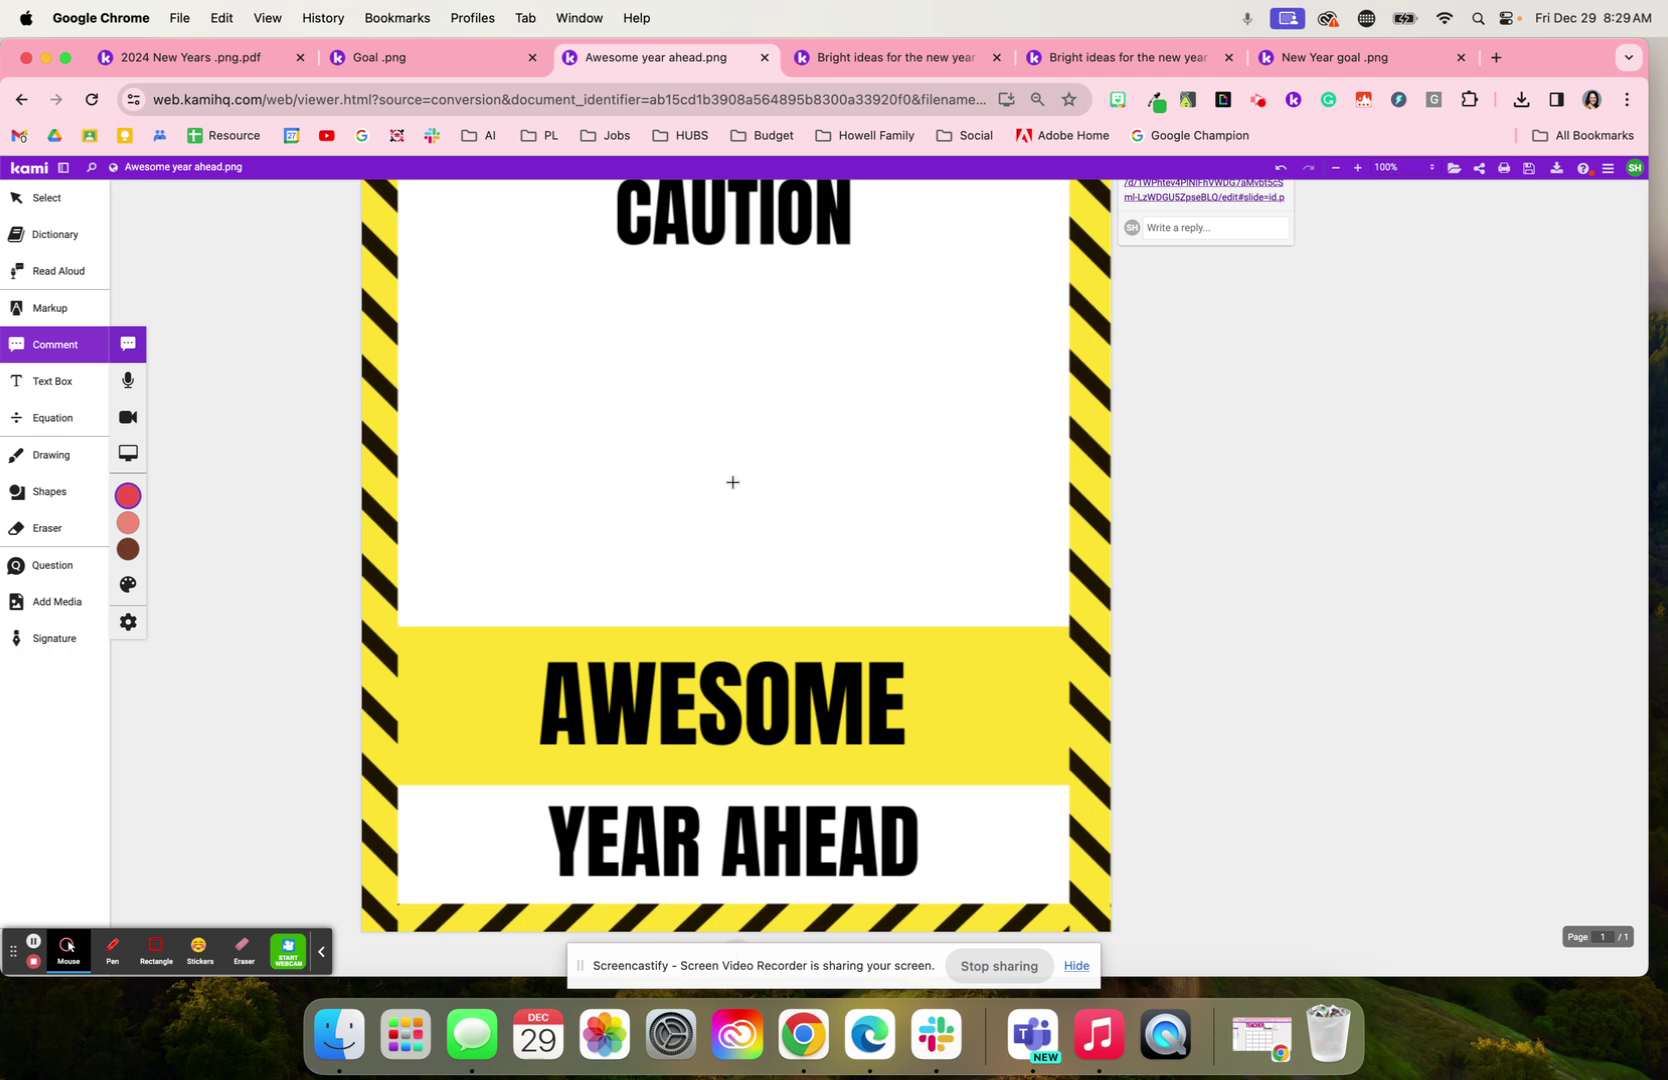
scroll(732, 484, "up", 3)
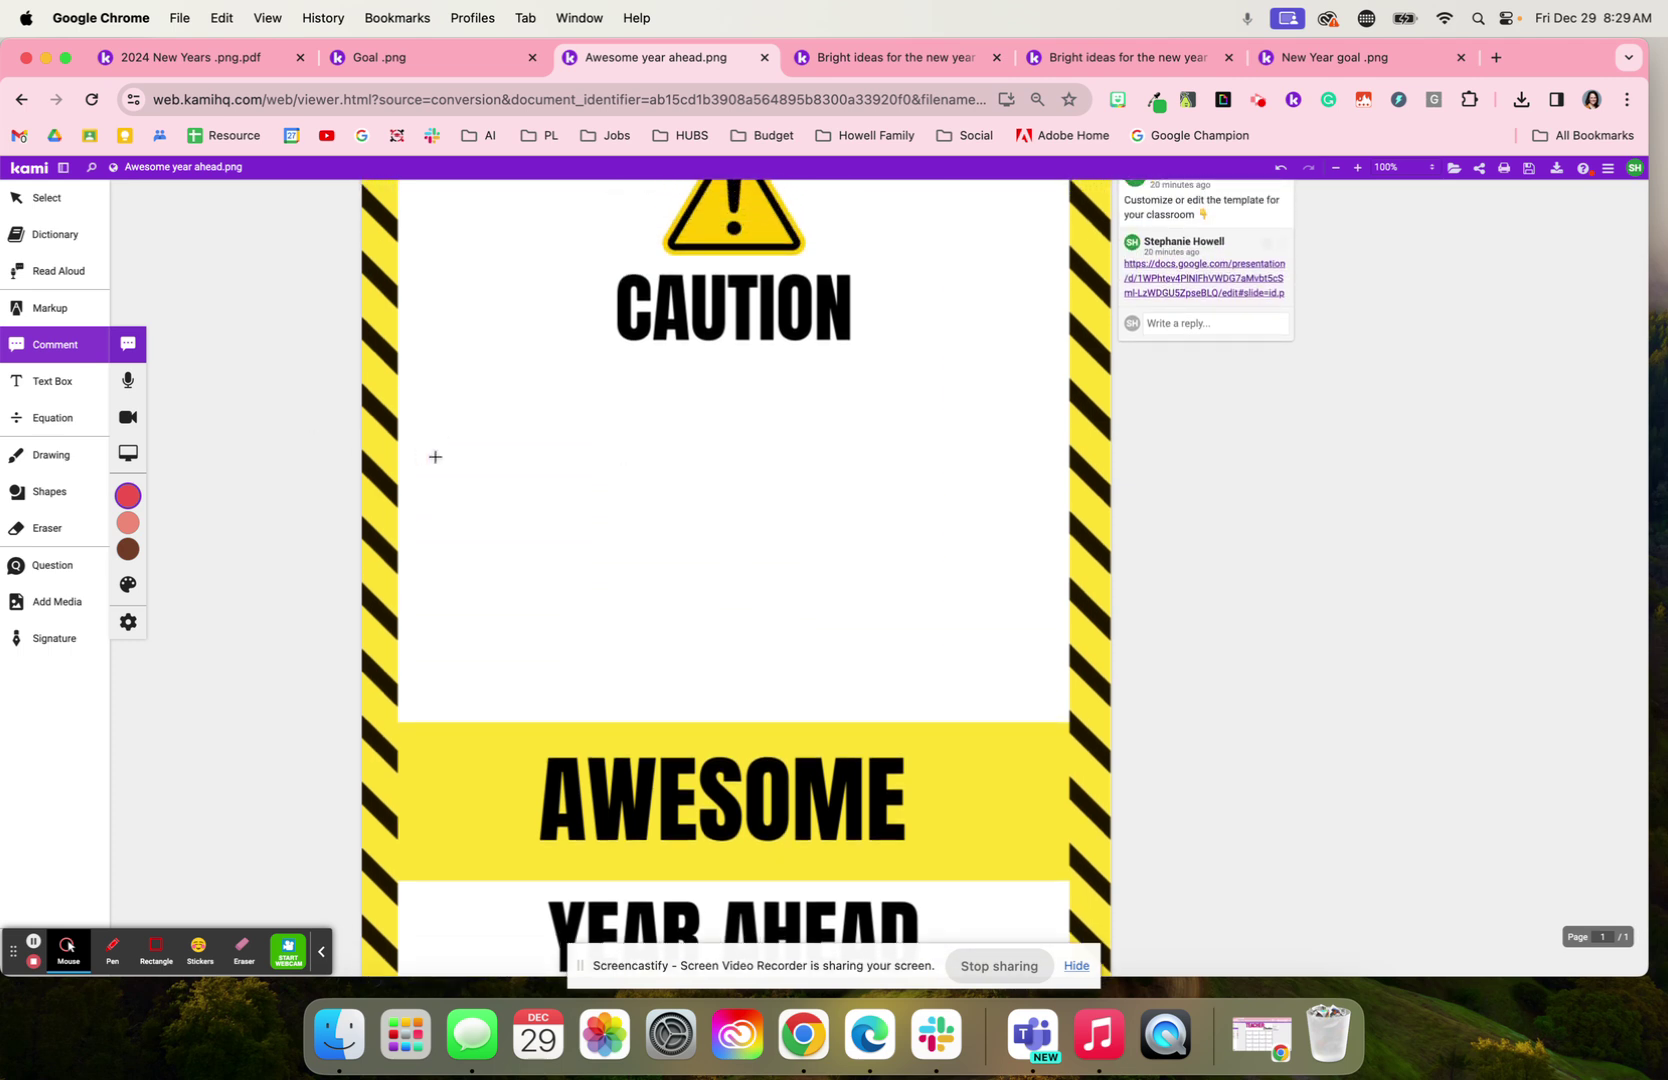
left_click(57, 601)
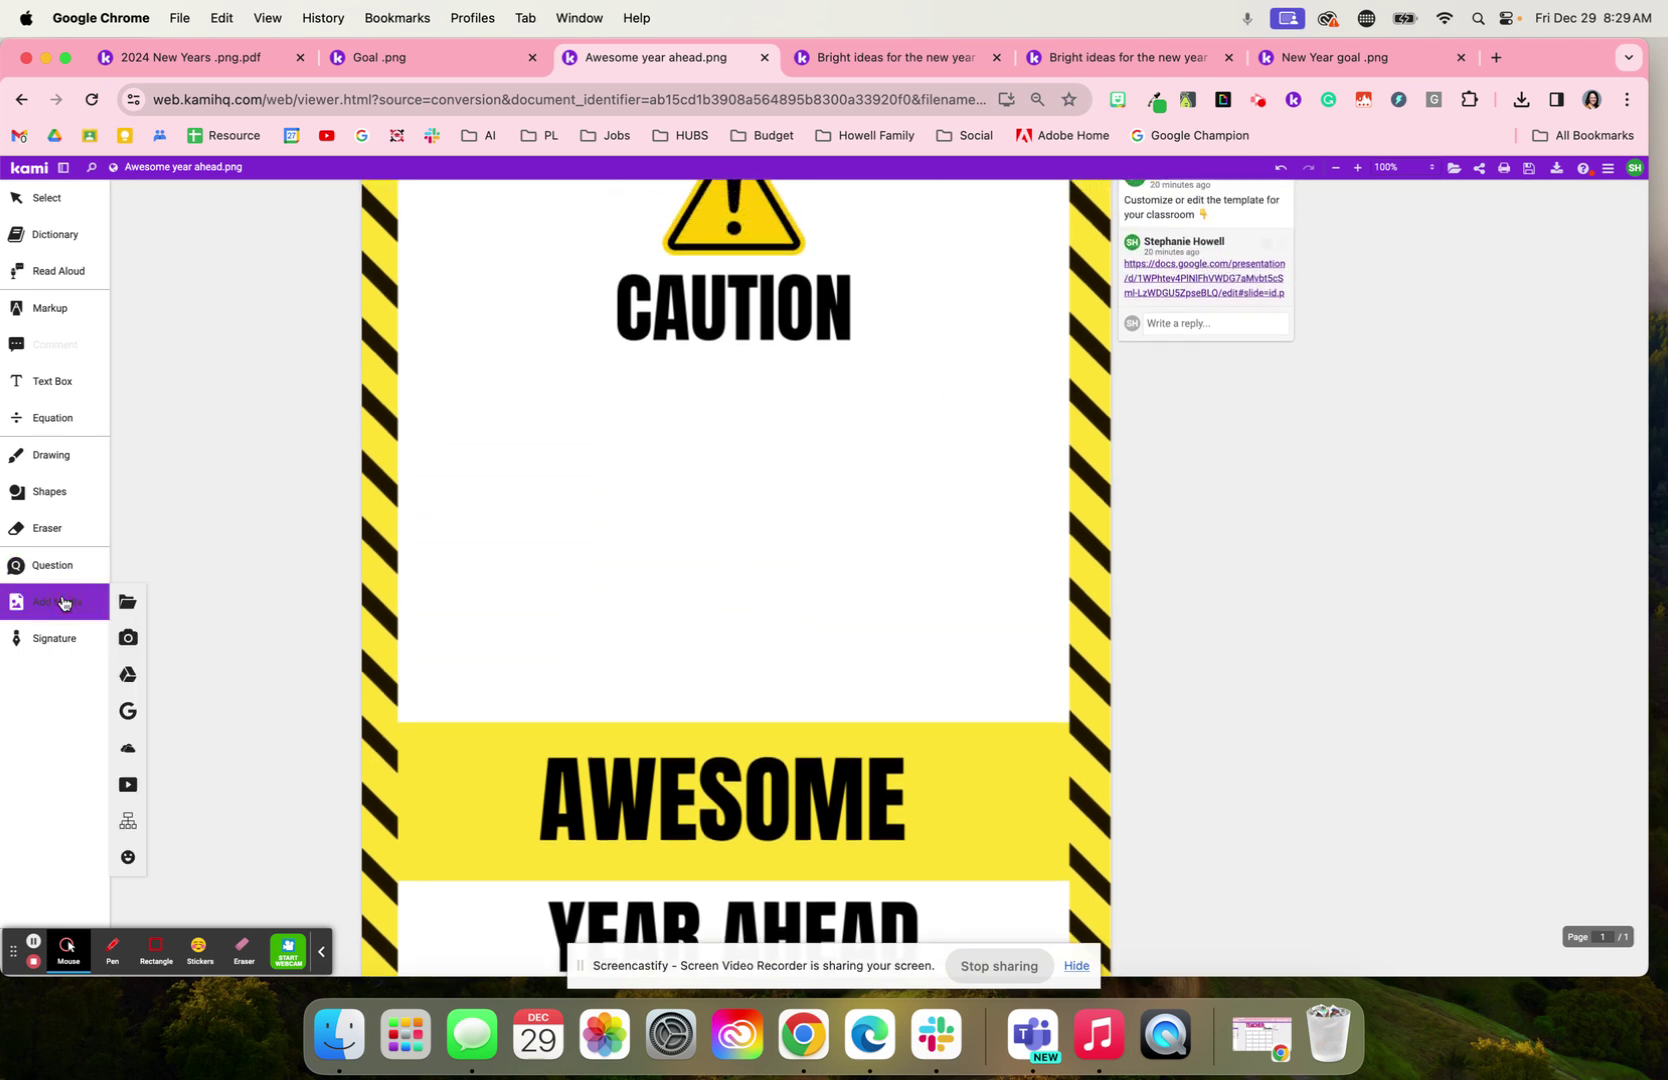
Step: Preview Add Media > Camera, close it, then switch to the lightbulb 'Bright ideas for the new year' template
left_click(129, 638)
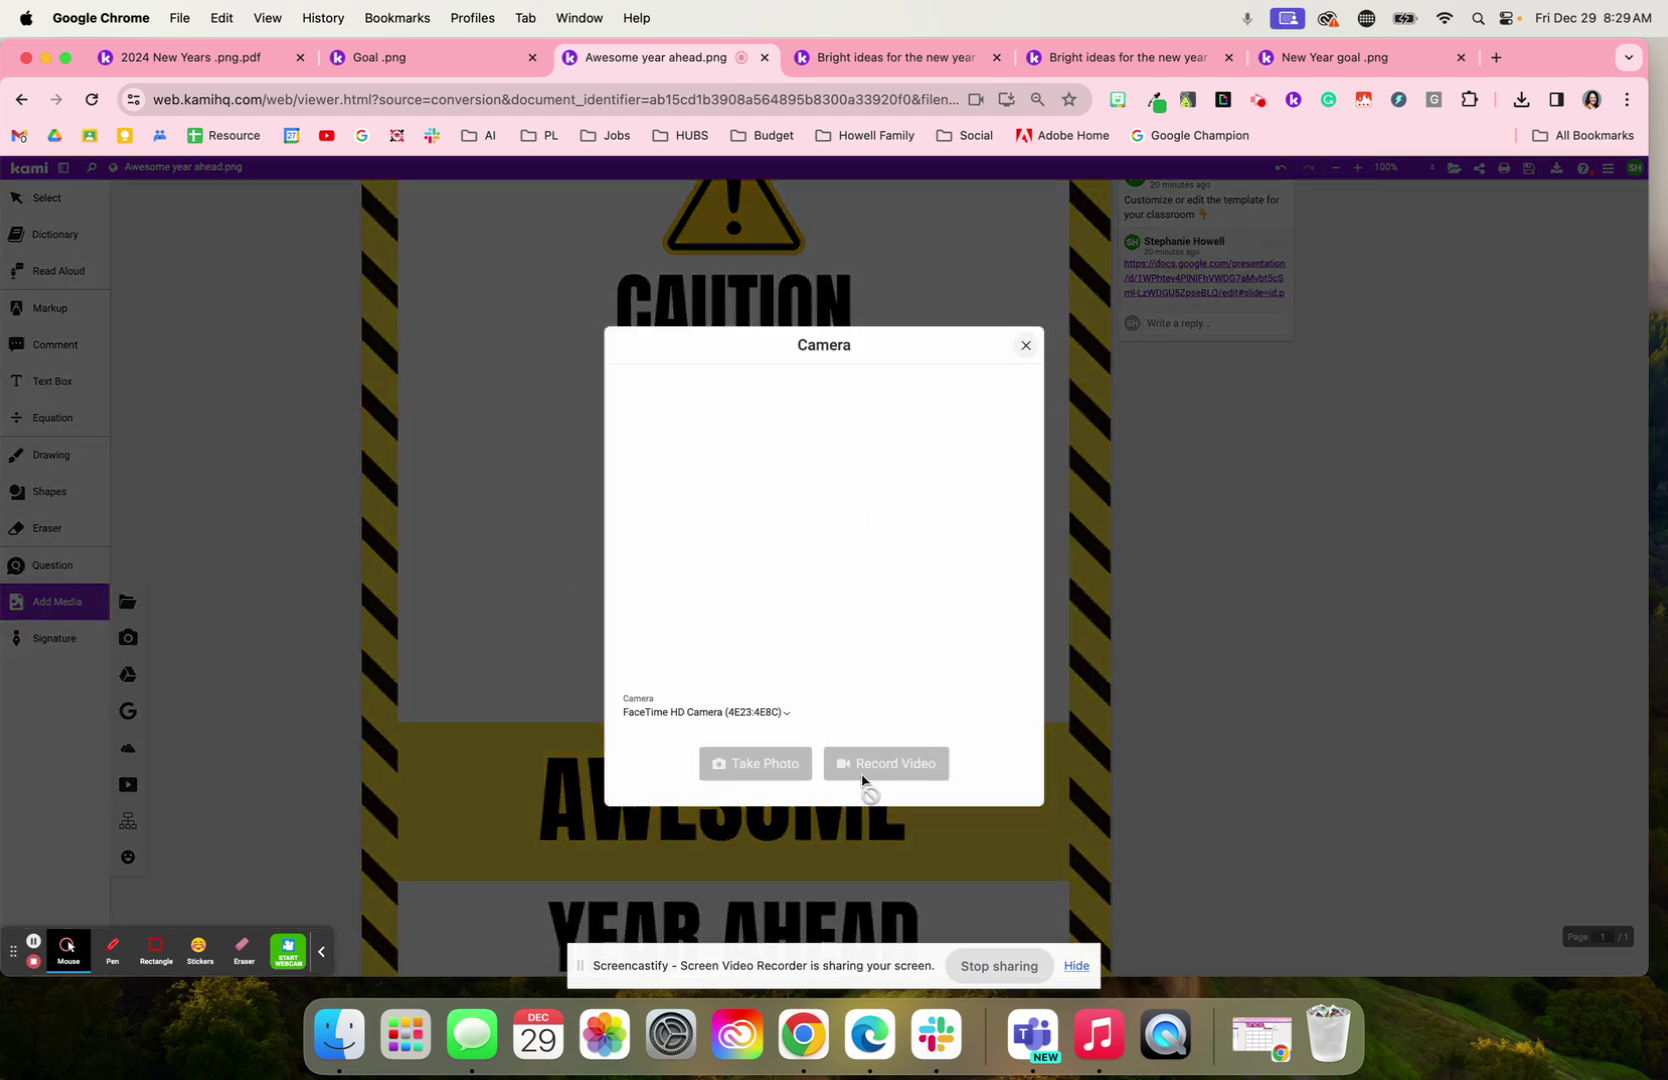
left_click(1027, 347)
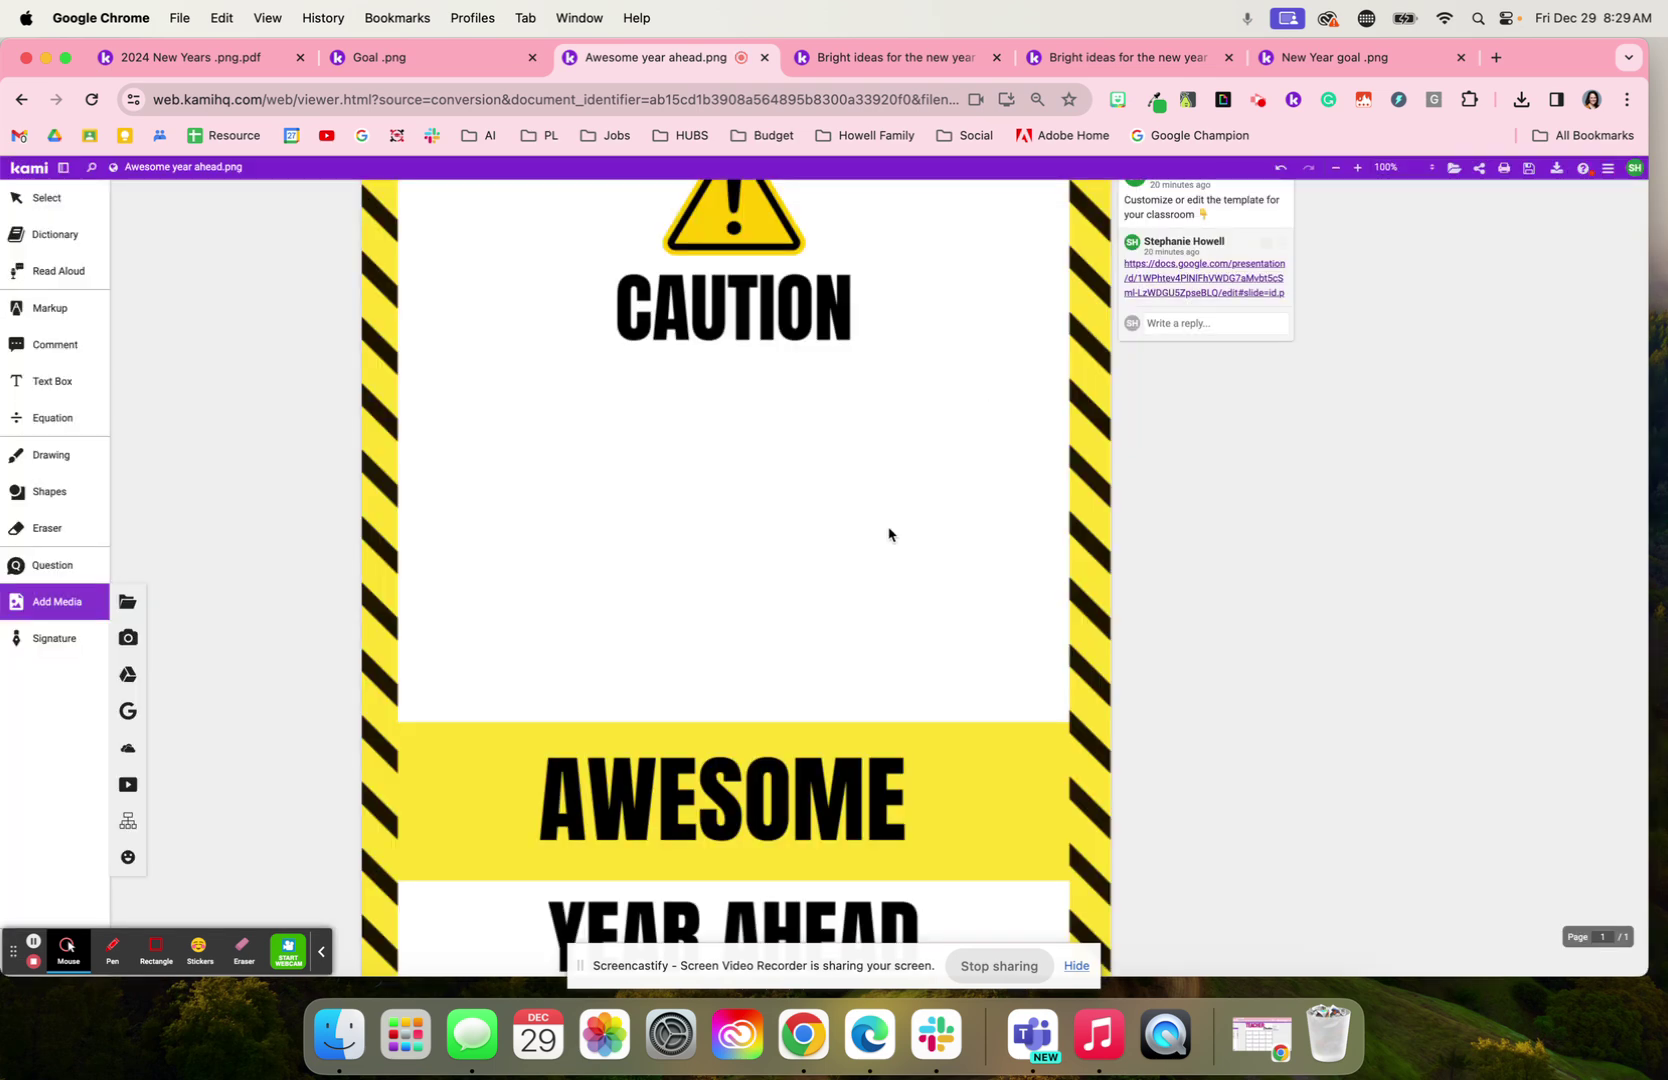
left_click(894, 57)
Step: Expand the lightbulb template's comment thread, then switch to the second Bright ideas copy
left_click(1039, 275)
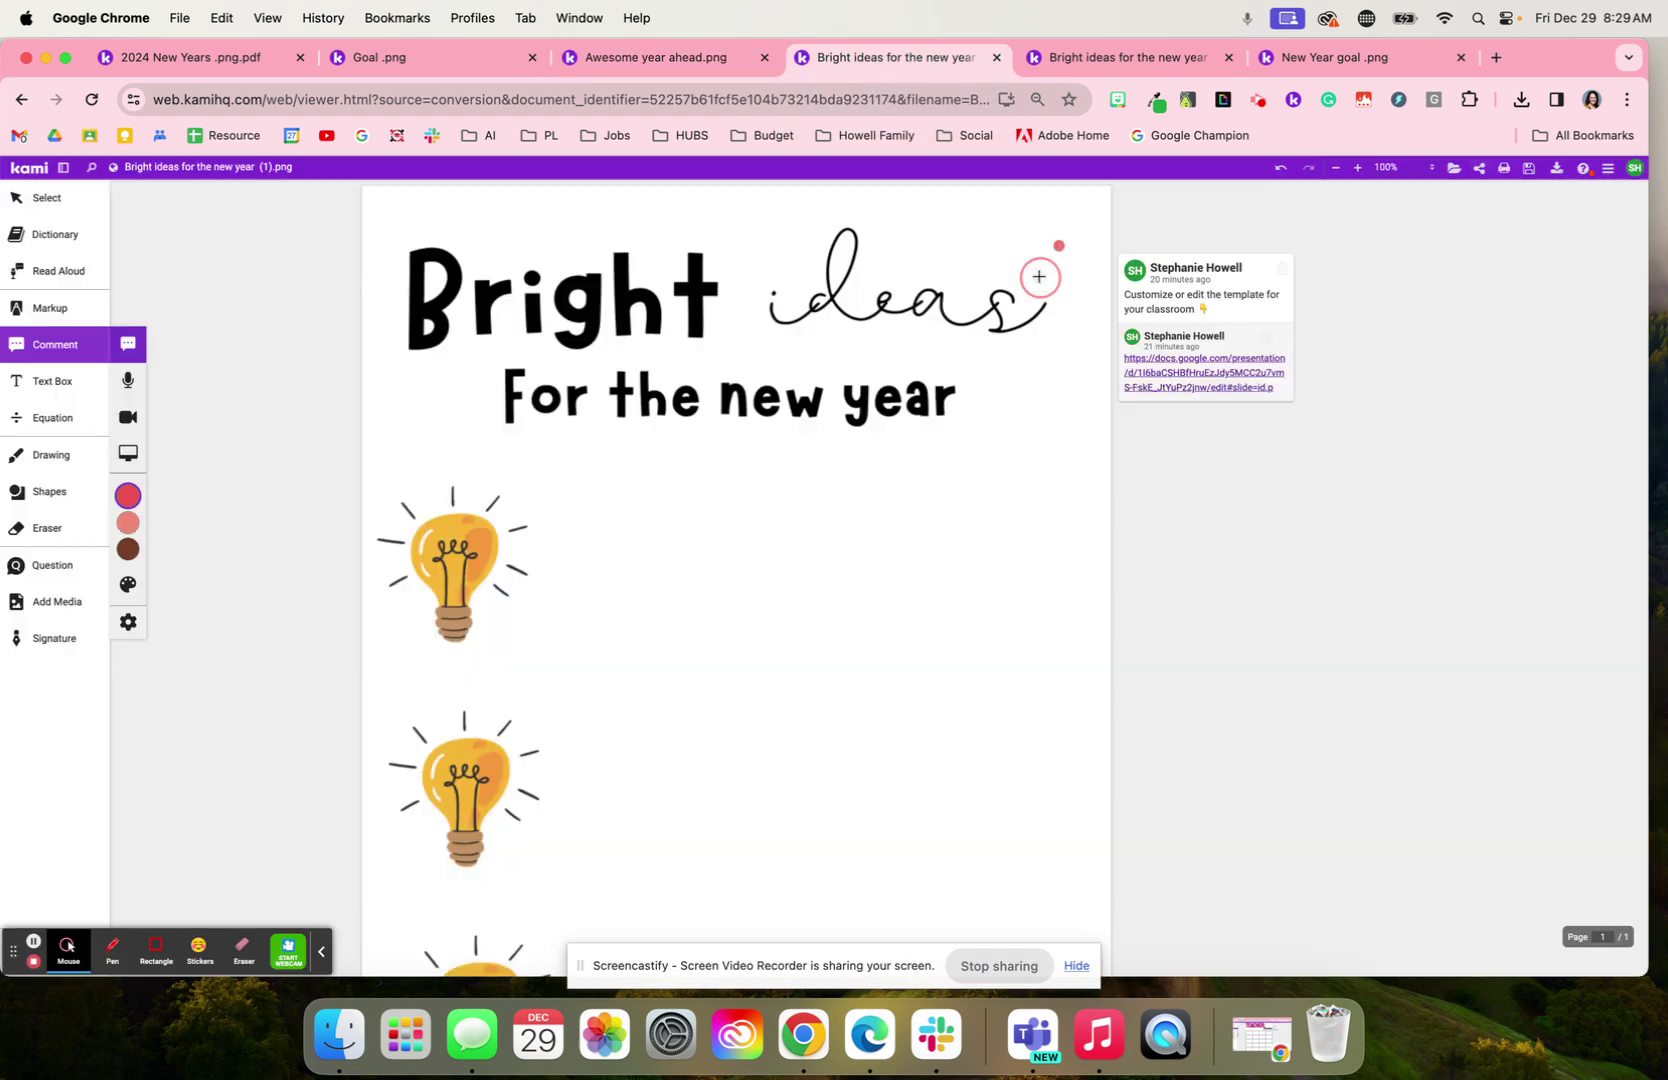
scroll(597, 511, "down", 3)
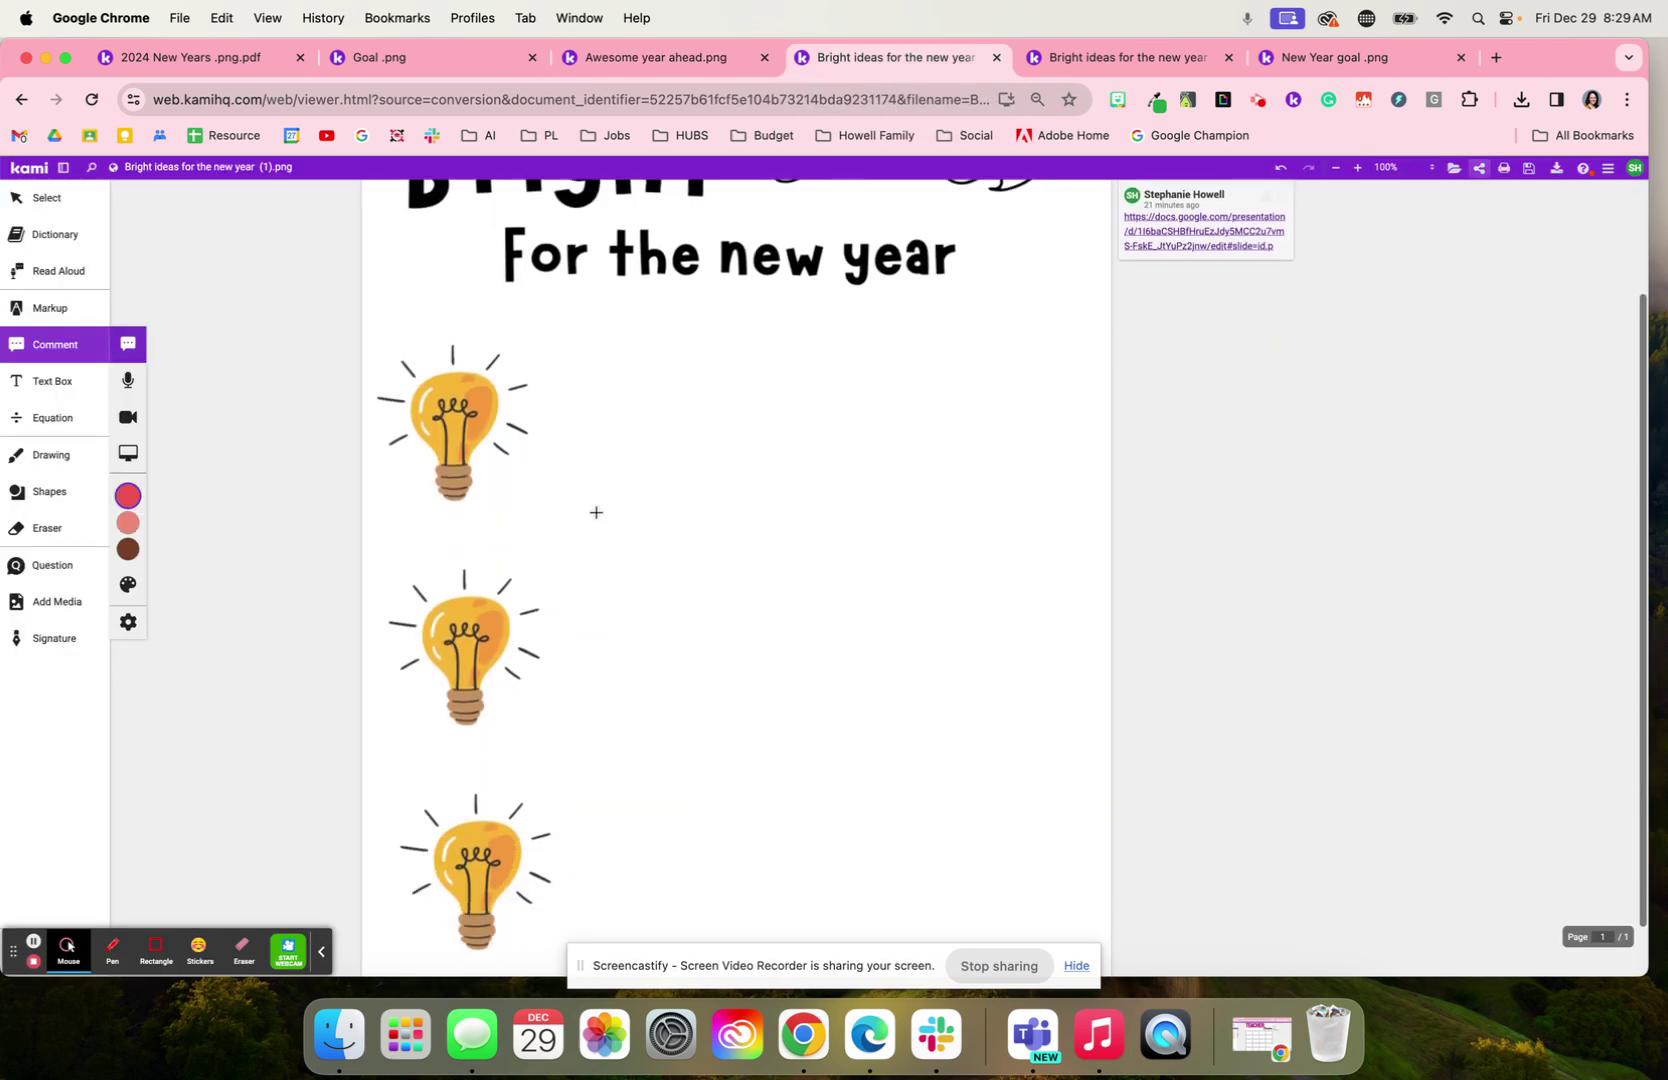
scroll(612, 716, "up", 3)
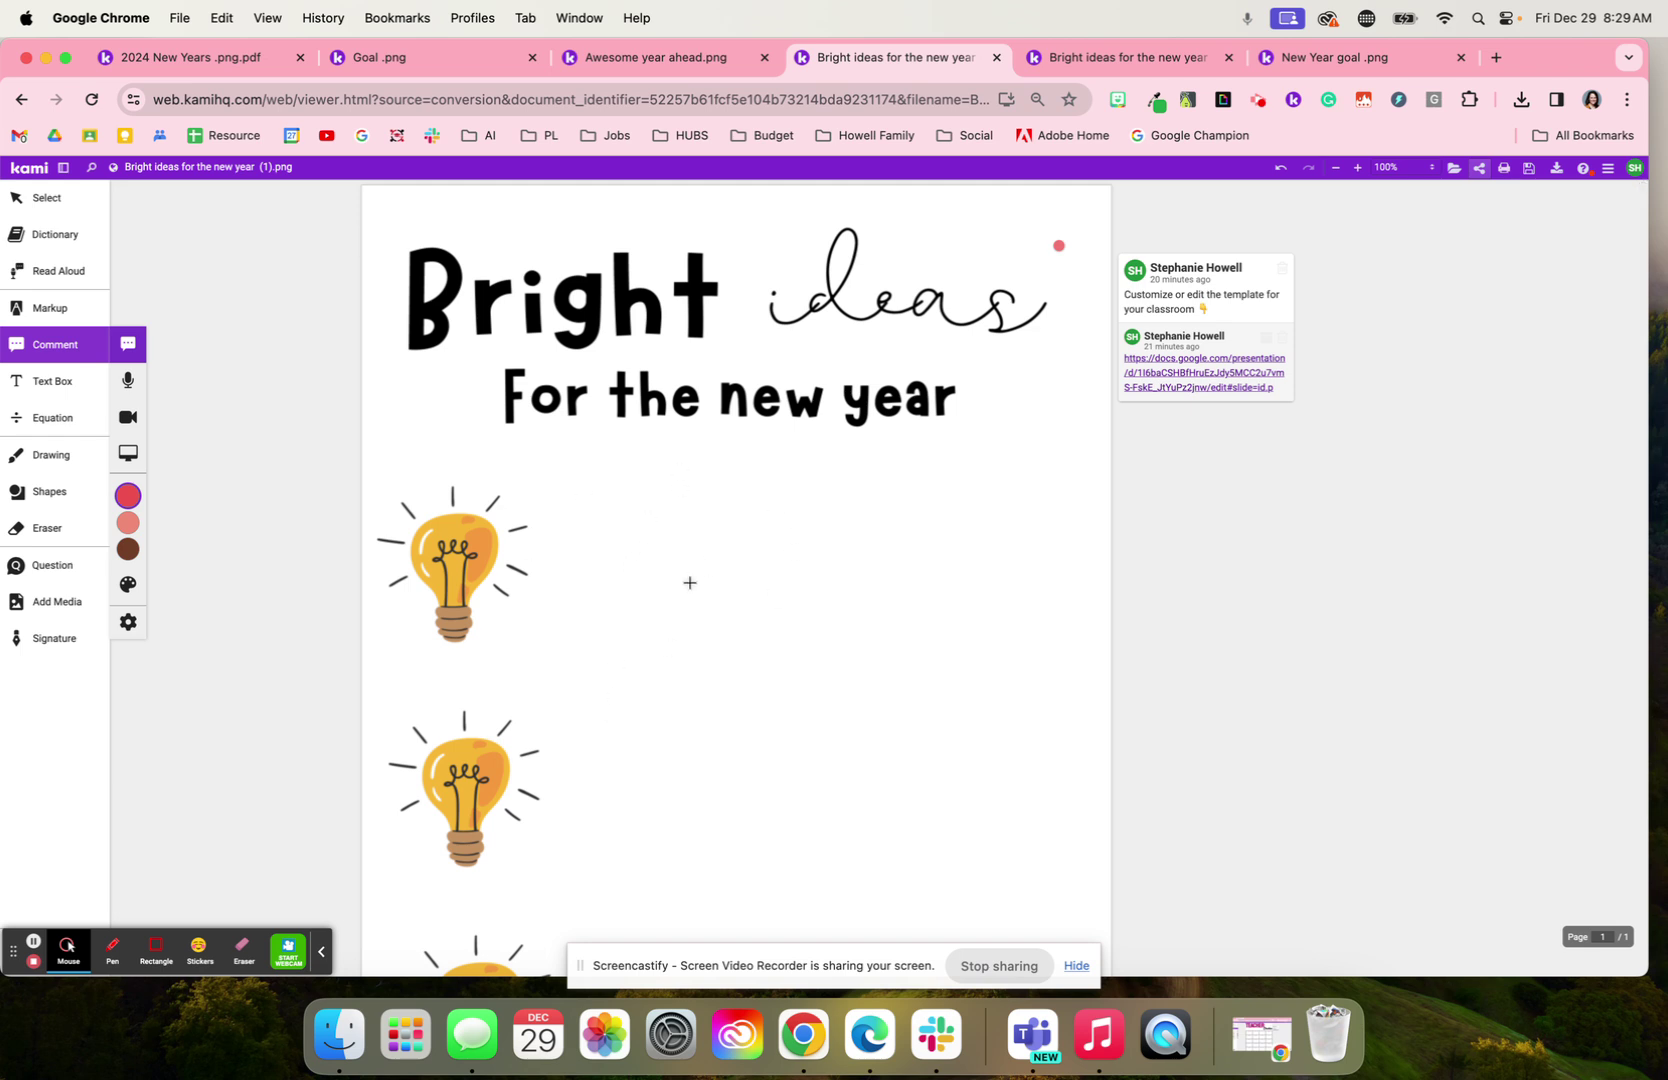
scroll(691, 583, "down", 4)
scroll(691, 583, "up", 4)
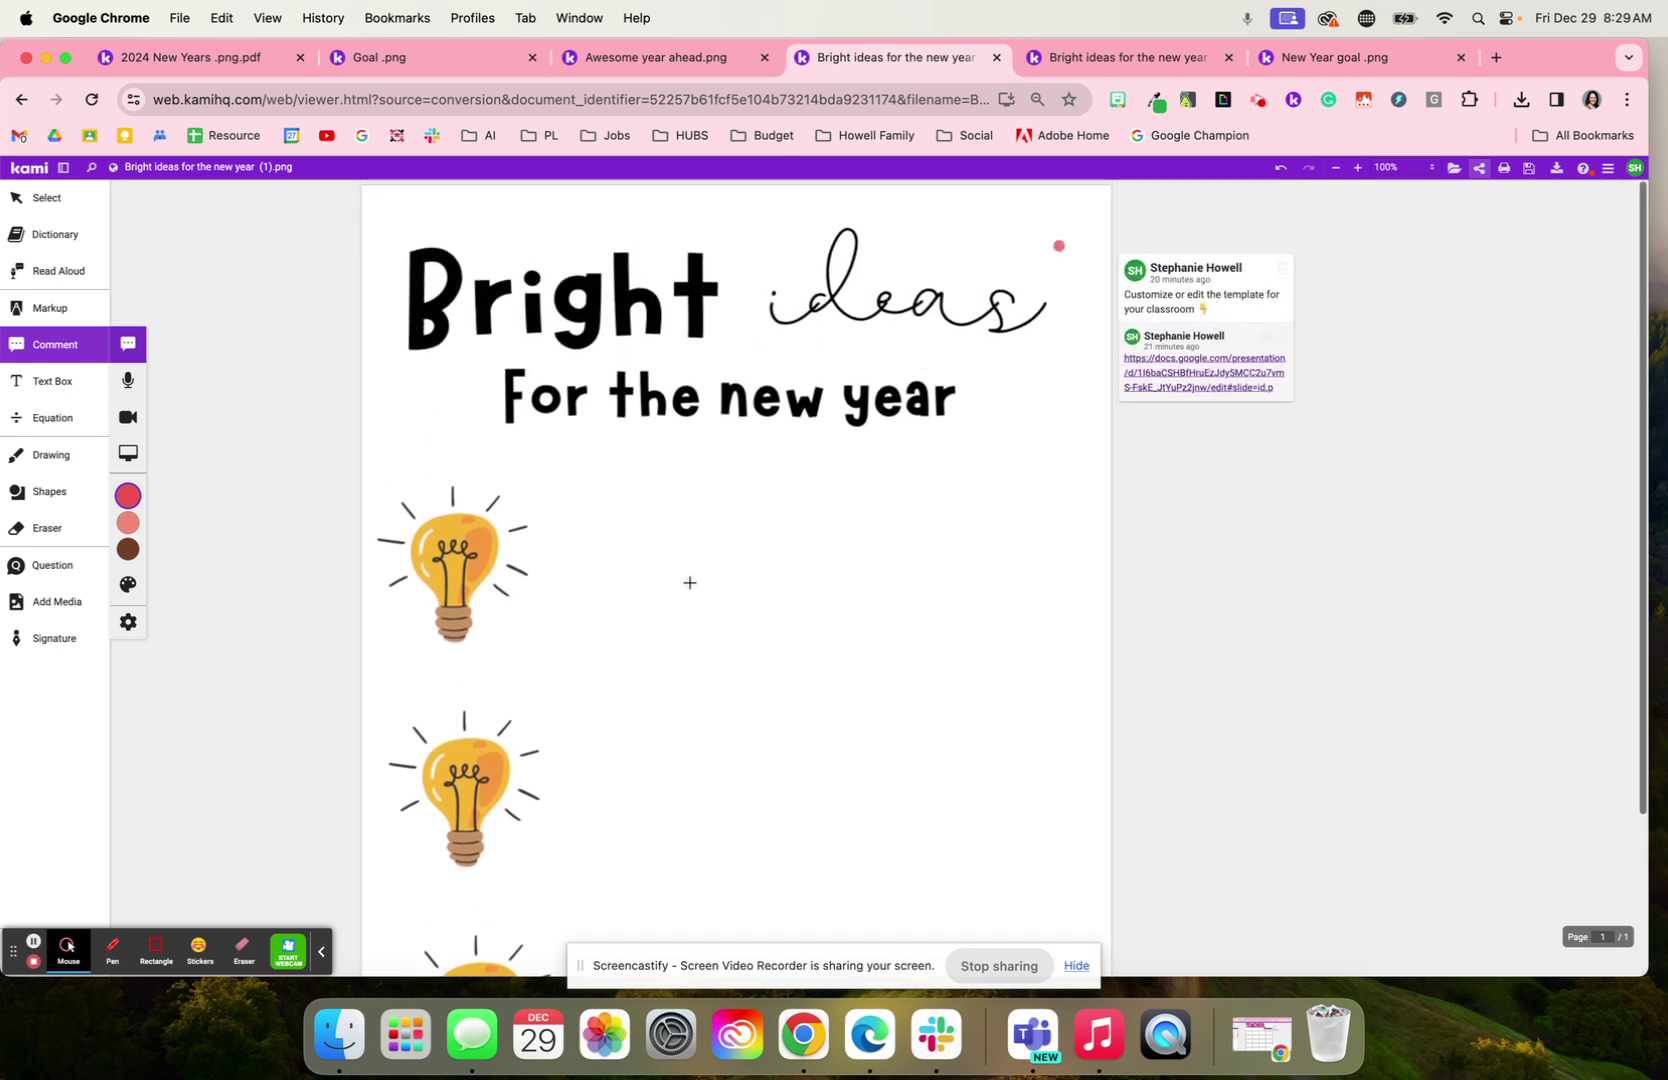
scroll(691, 583, "down", 2)
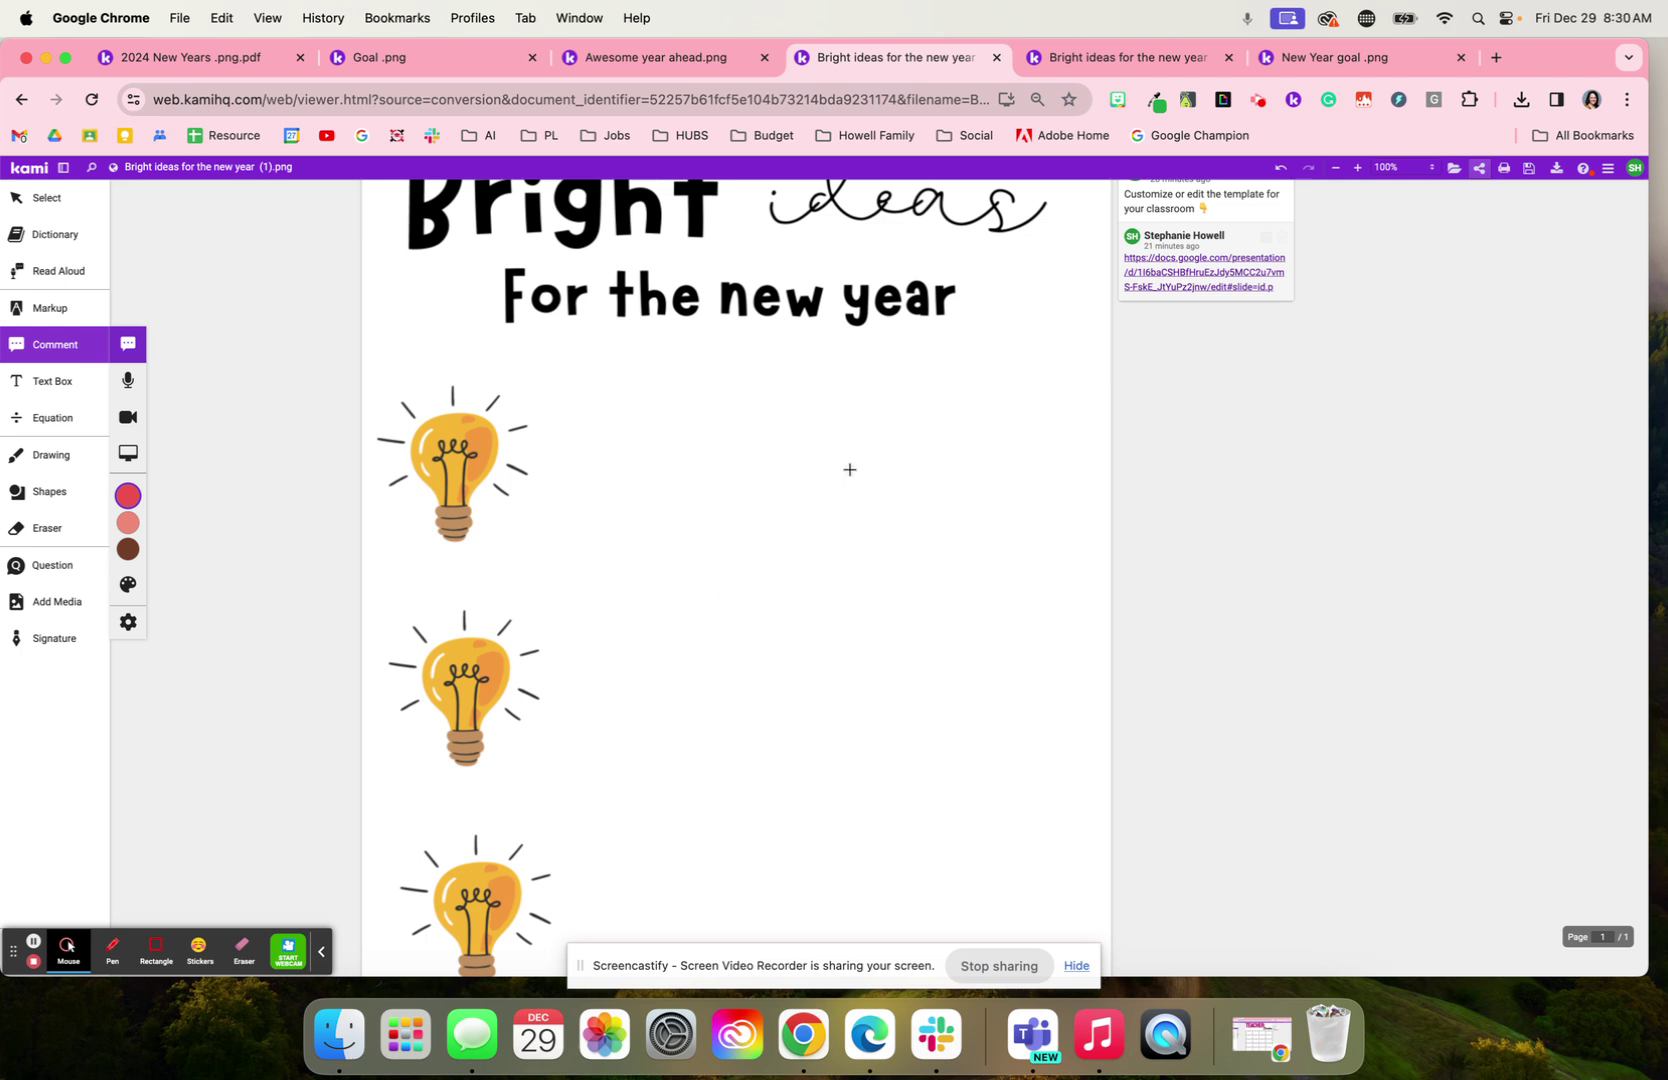
left_click(1173, 280)
left_click(1121, 57)
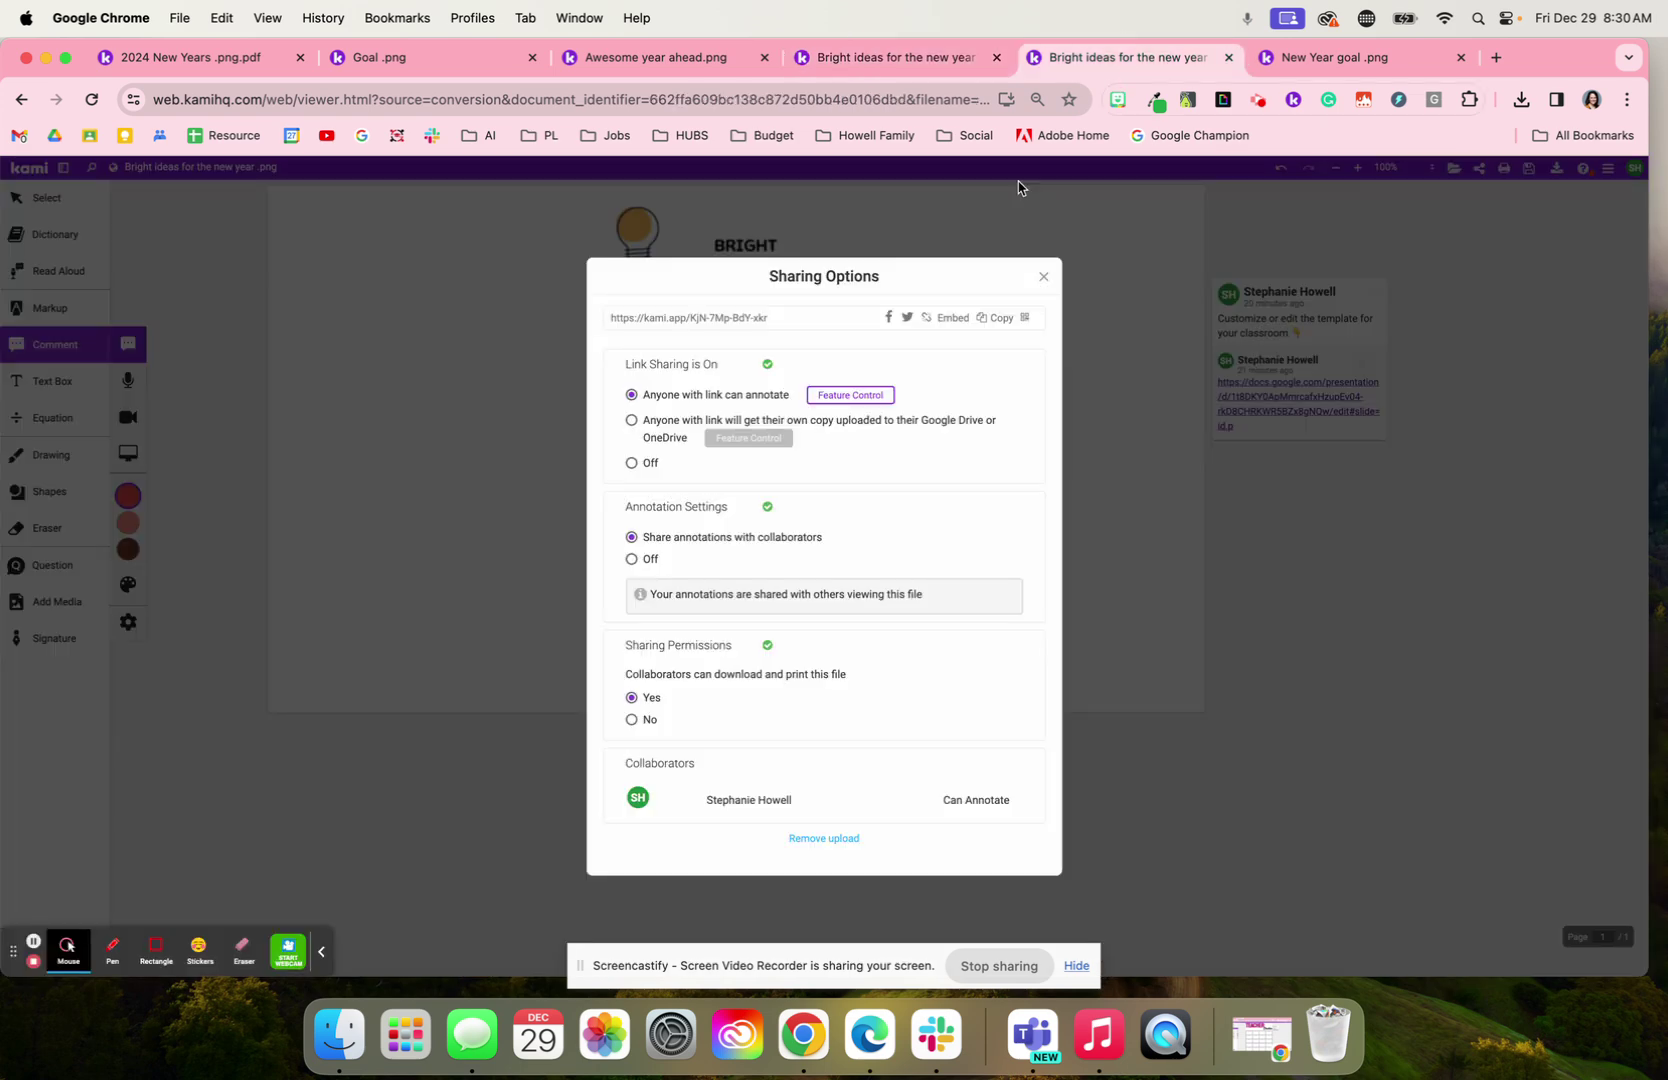
Step: Dismiss the Sharing Options dialog and switch to the 'New Year goal.png' road-scene template
left_click(1041, 282)
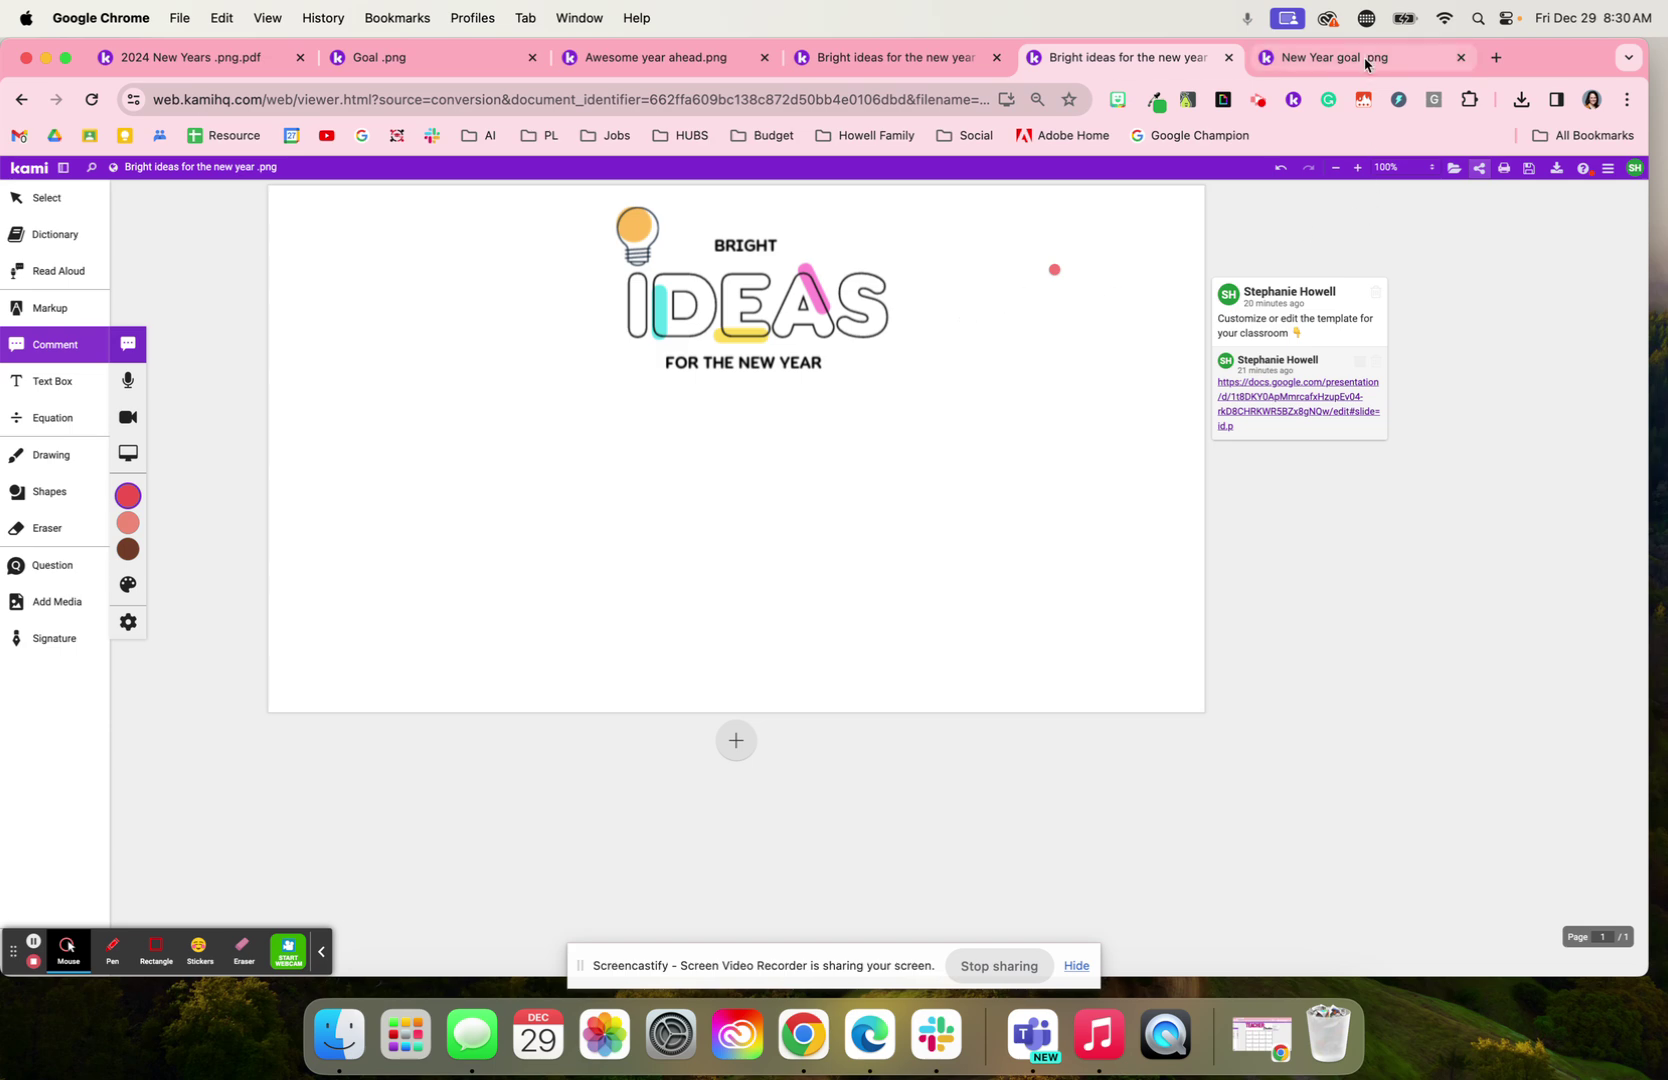
left_click(1366, 57)
Step: Close the Sharing Options dialog over the 'New Year goal.png' road-scene template
left_click(1042, 277)
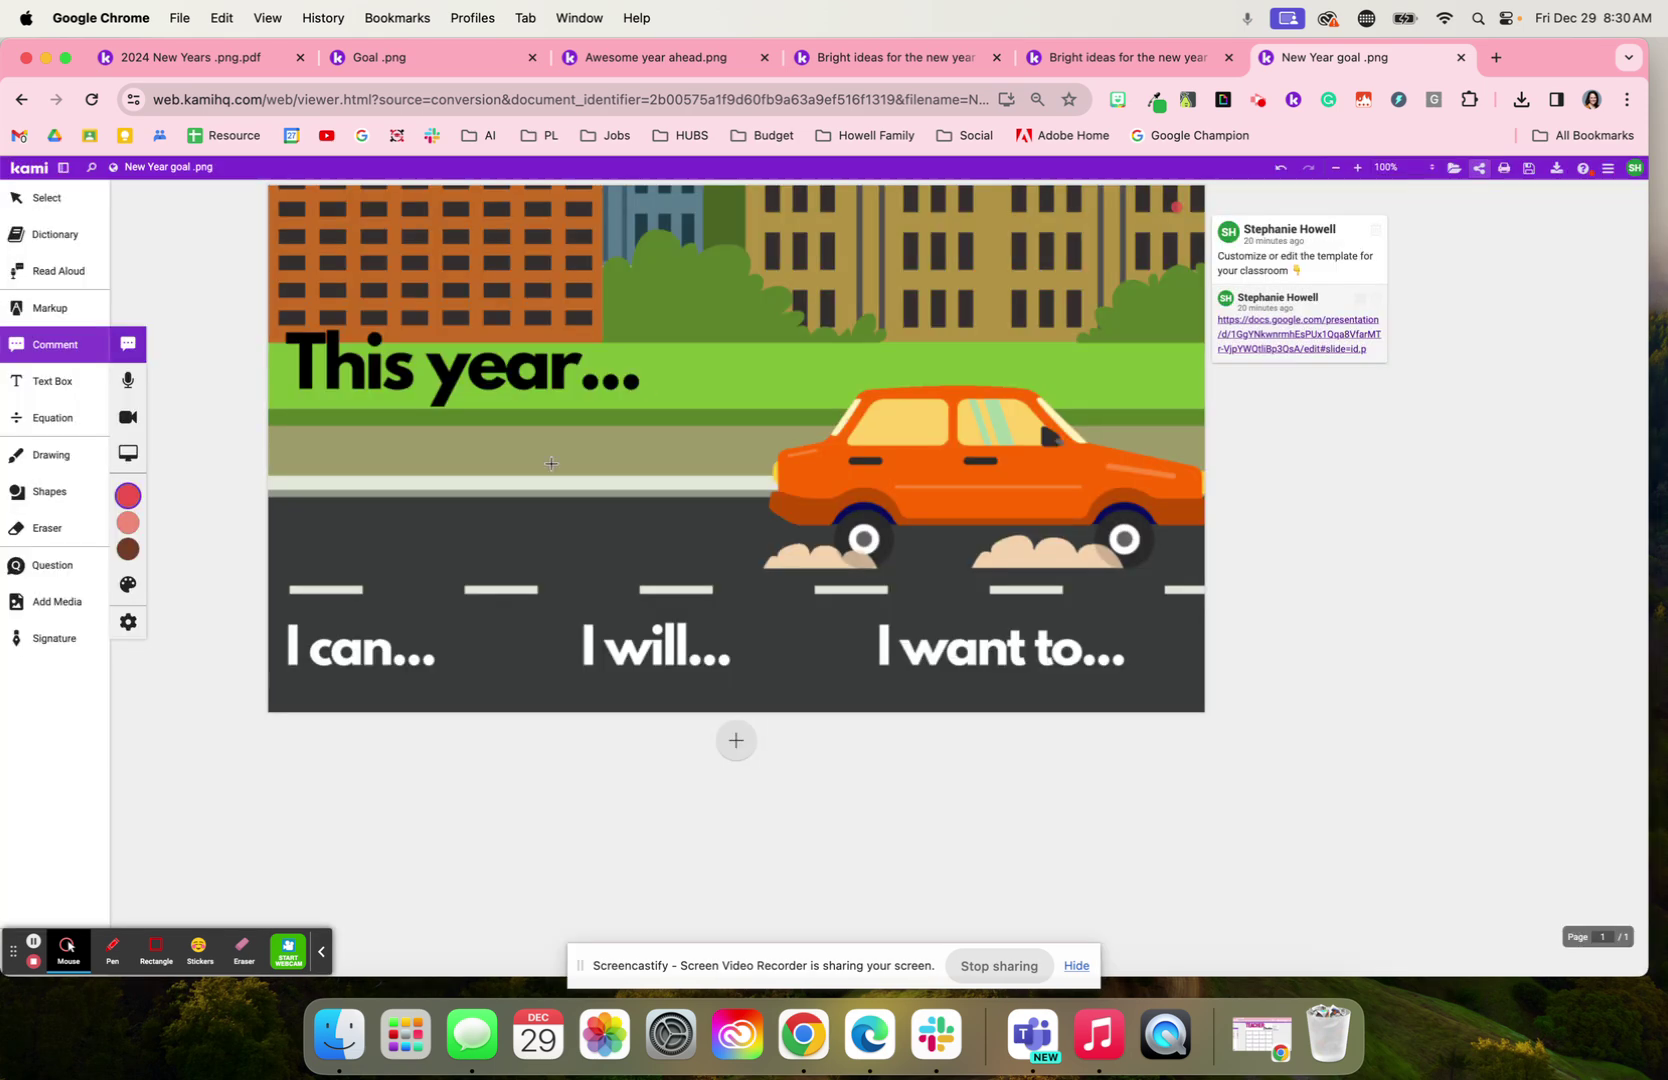